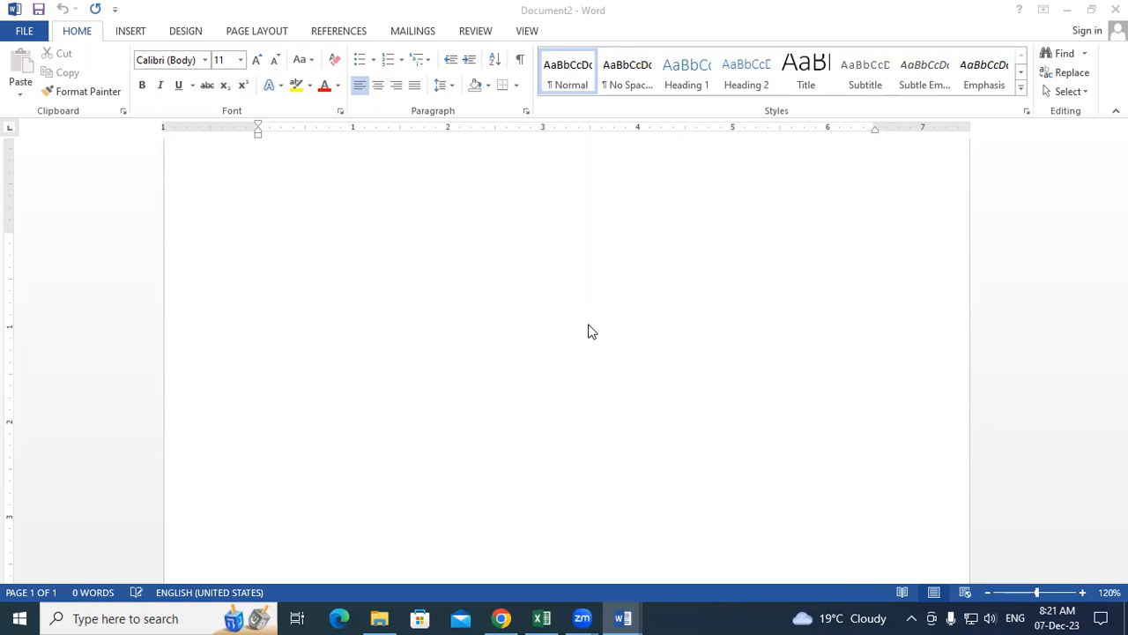
- Insert a thin full-width horizontal line at the start of the blank document using the --- autoformat
{"action": "left_click", "coordinate": [380, 264]}
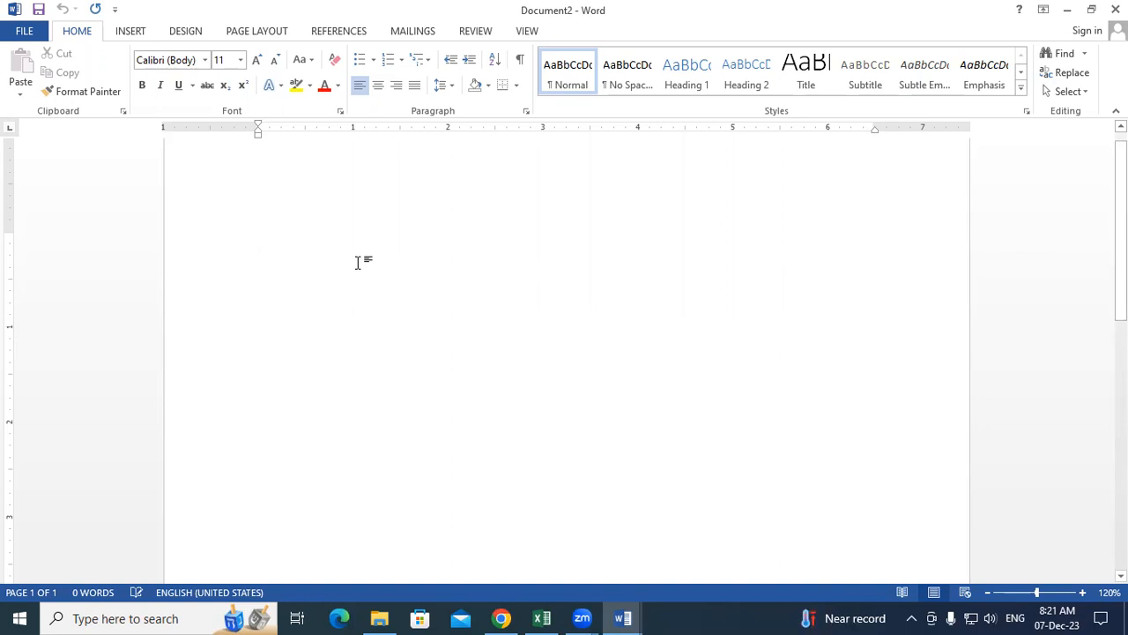
{"action": "type", "text": "---"}
{"action": "key", "text": "Return"}
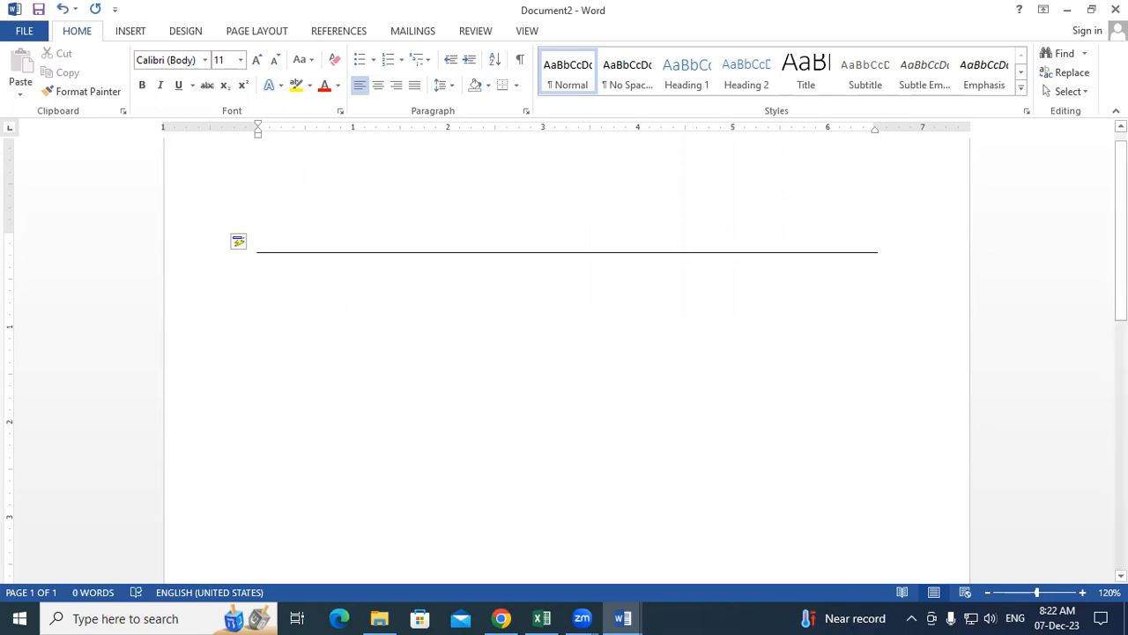
- Insert a dotted full-width line below the thin line using the *** autoformat
{"action": "left_click", "coordinate": [1082, 592]}
{"action": "left_click", "coordinate": [1082, 593]}
{"action": "left_click", "coordinate": [1083, 592]}
{"action": "left_click", "coordinate": [1083, 593]}
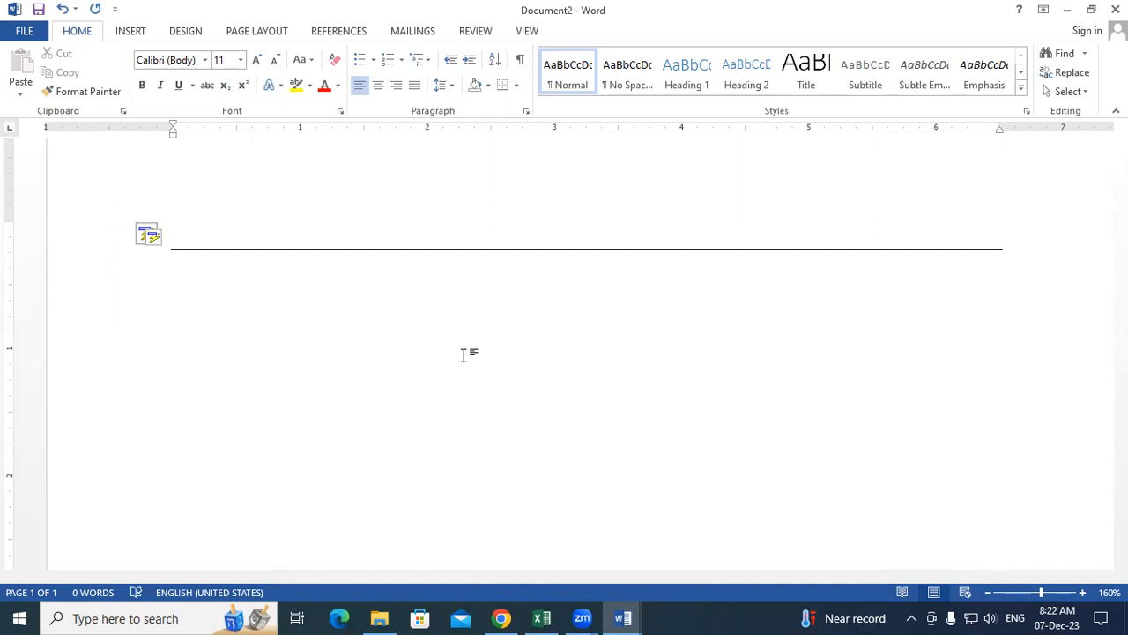
{"action": "type", "text": "***"}
{"action": "key", "text": "Return"}
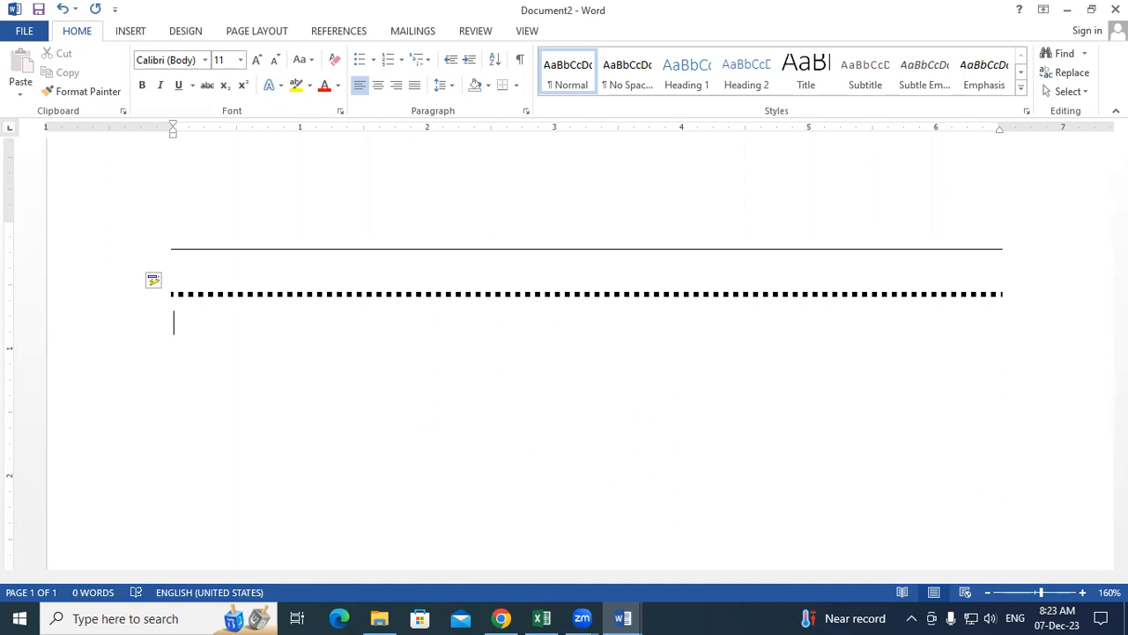
- Insert a double line using the === autoformat and a thick line using the ___ autoformat below the dotted line
{"action": "type", "text": "==="}
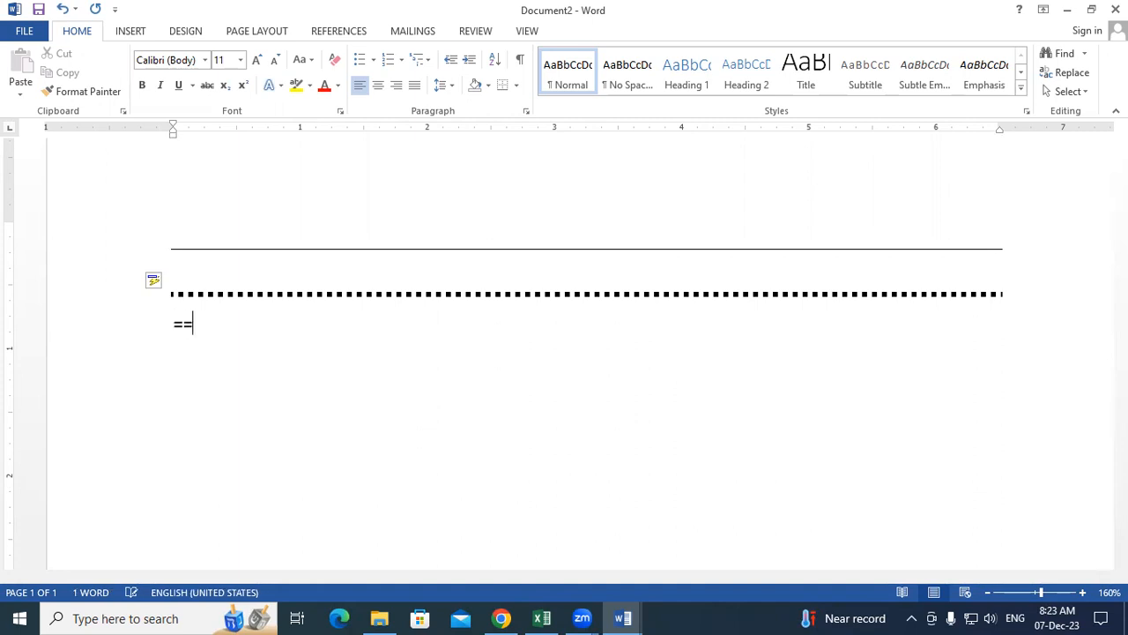
{"action": "key", "text": "Return"}
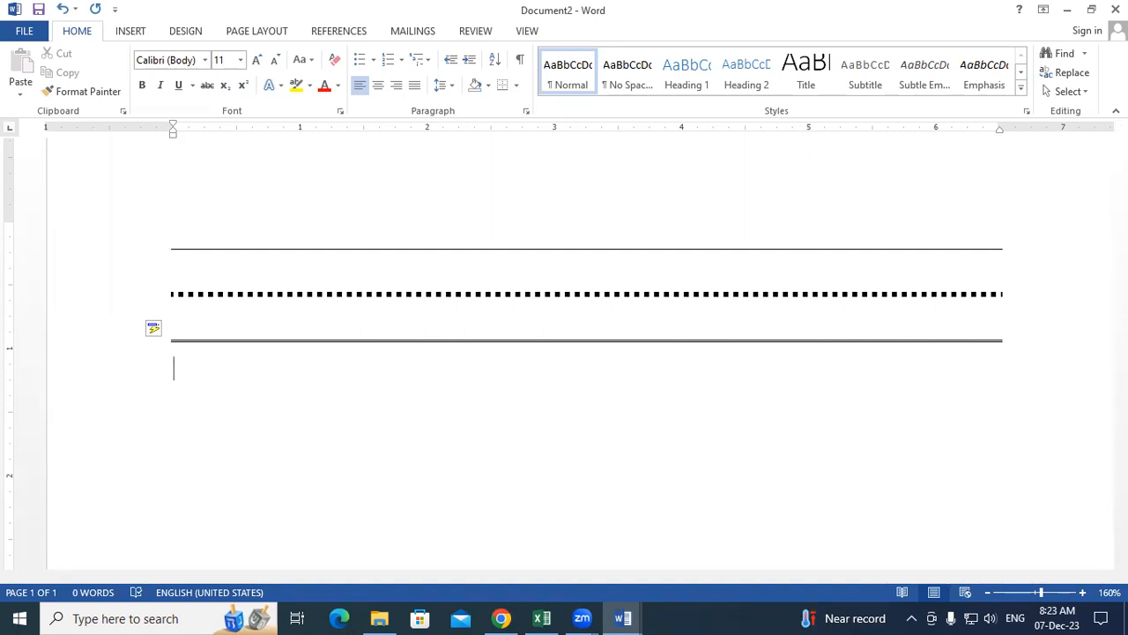
{"action": "type", "text": "____"}
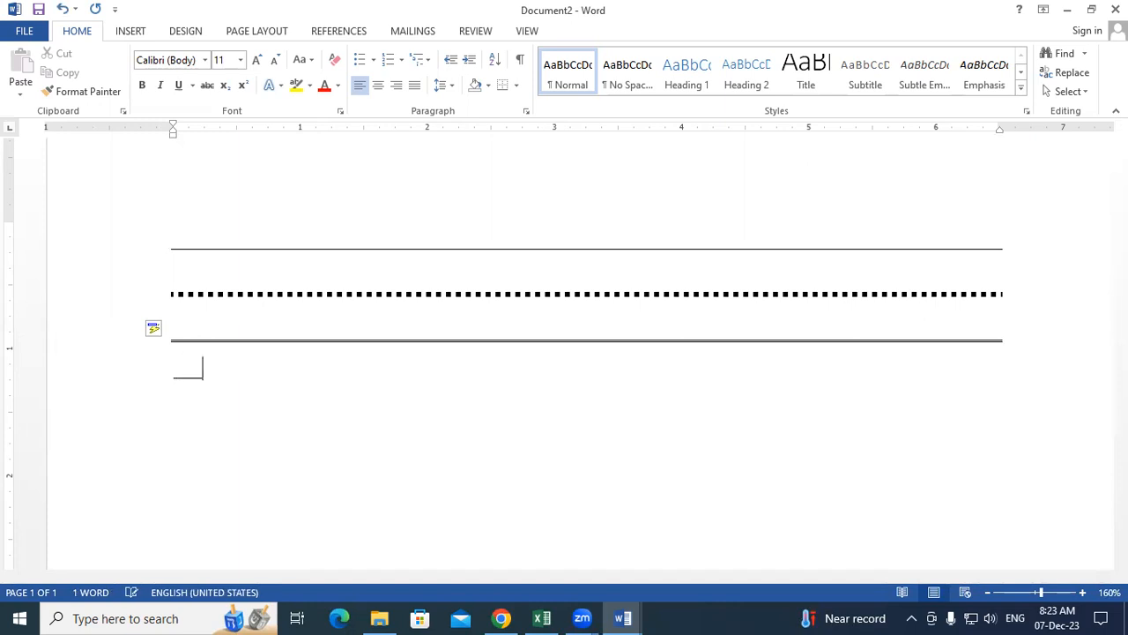
{"action": "key", "text": "Return"}
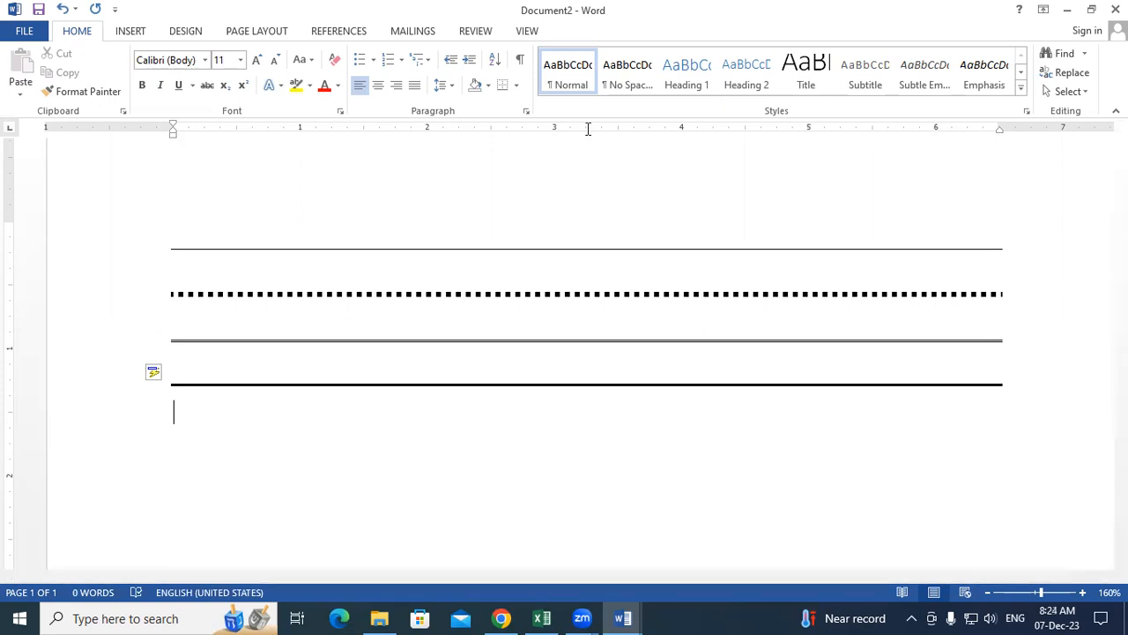
{"action": "mouse_move", "coordinate": [674, 172]}
{"action": "left_mouse_down"}
{"action": "mouse_move", "coordinate": [677, 145]}
{"action": "mouse_move", "coordinate": [716, 171]}
{"action": "mouse_move", "coordinate": [710, 151]}
{"action": "mouse_move", "coordinate": [765, 145]}
{"action": "mouse_move", "coordinate": [767, 130]}
{"action": "mouse_move", "coordinate": [782, 141]}
{"action": "mouse_move", "coordinate": [766, 145]}
{"action": "left_mouse_up"}
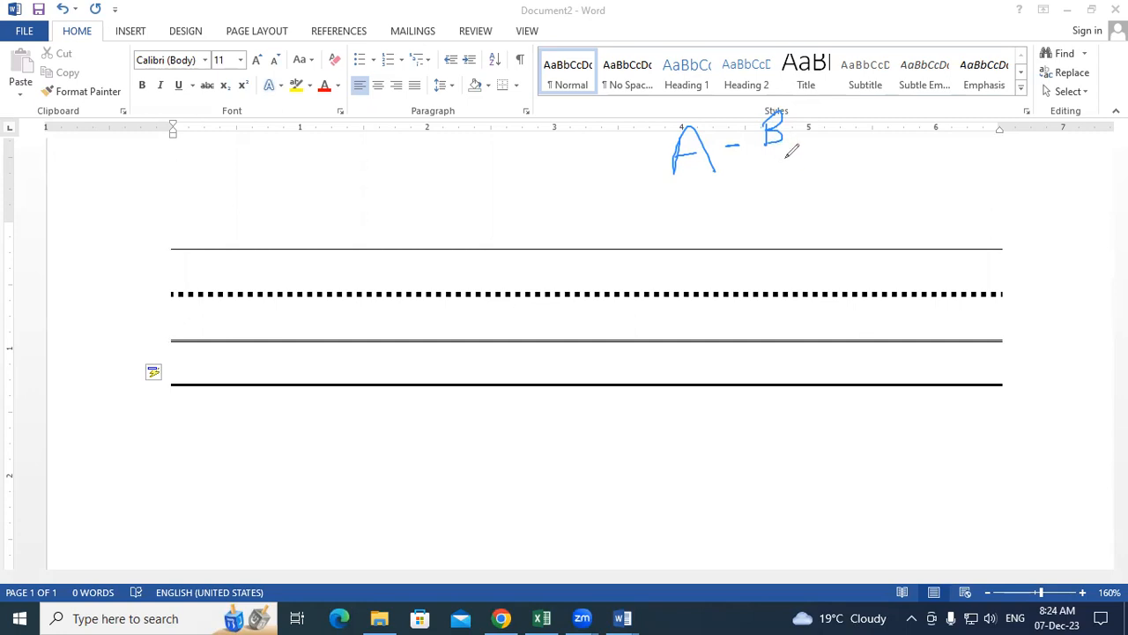
{"action": "mouse_move", "coordinate": [835, 176]}
{"action": "left_mouse_down"}
{"action": "mouse_move", "coordinate": [828, 211]}
{"action": "mouse_move", "coordinate": [850, 188]}
{"action": "mouse_move", "coordinate": [850, 210]}
{"action": "mouse_move", "coordinate": [849, 190]}
{"action": "mouse_move", "coordinate": [895, 202]}
{"action": "left_mouse_up"}
{"action": "mouse_move", "coordinate": [903, 156]}
{"action": "left_mouse_down"}
{"action": "mouse_move", "coordinate": [906, 183]}
{"action": "mouse_move", "coordinate": [913, 164]}
{"action": "mouse_move", "coordinate": [906, 185]}
{"action": "left_mouse_up"}
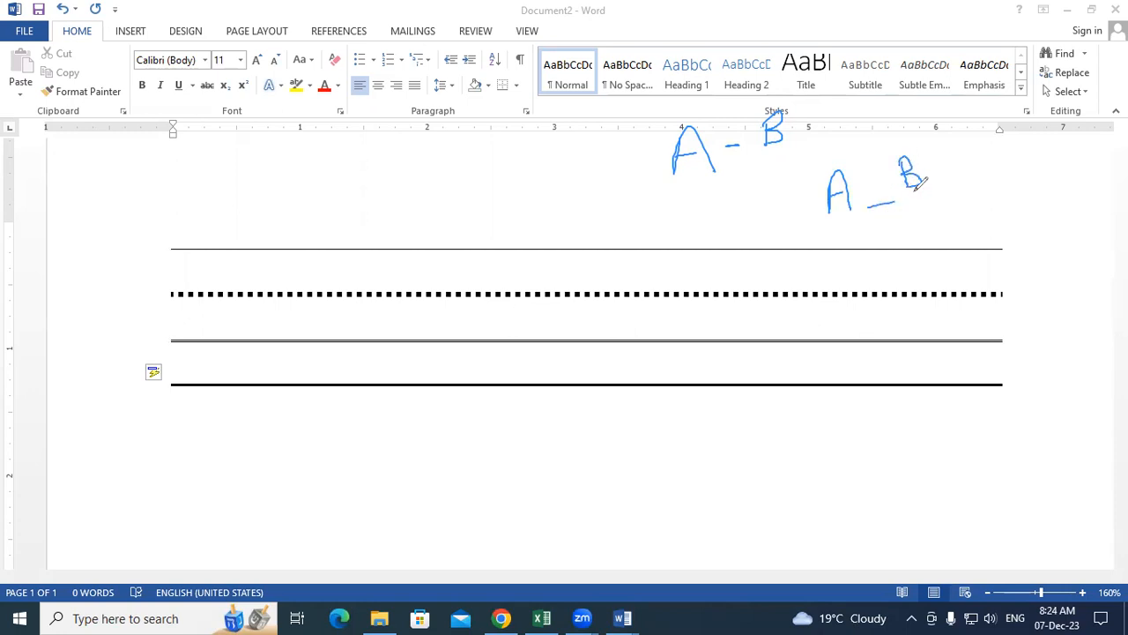
{"action": "mouse_move", "coordinate": [869, 214]}
{"action": "left_mouse_down"}
{"action": "mouse_move", "coordinate": [878, 224]}
{"action": "mouse_move", "coordinate": [898, 208]}
{"action": "left_mouse_up"}
{"action": "left_click_drag", "start_coordinate": [542, 404], "coordinate": [591, 374]}
{"action": "left_click_drag", "start_coordinate": [167, 261], "coordinate": [178, 254]}
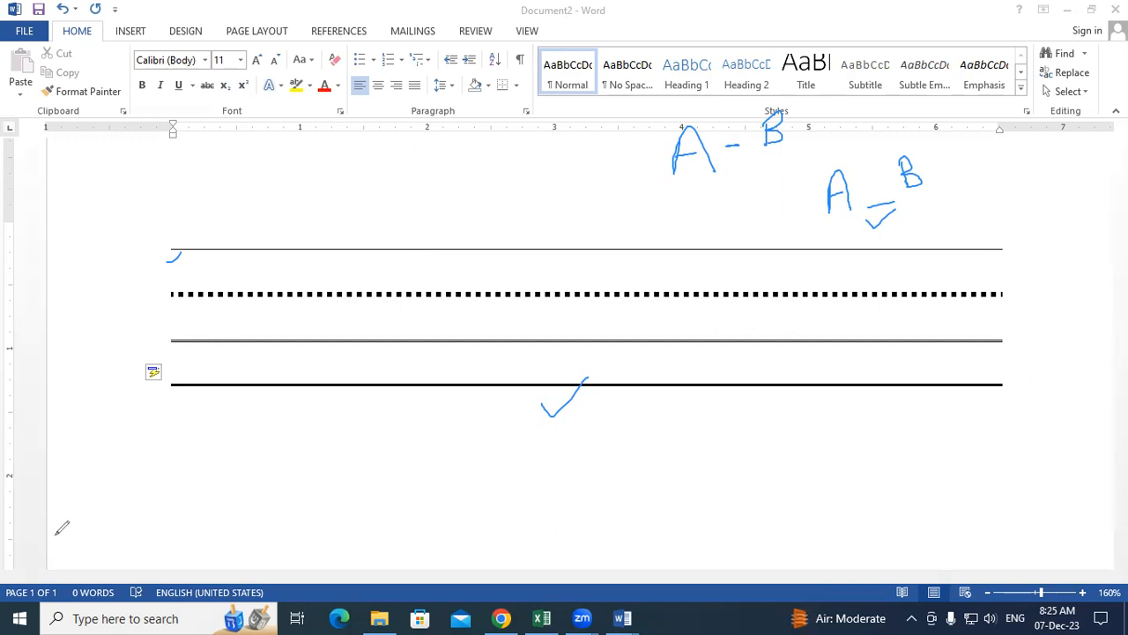
- Insert a triple line with a thick middle below the thick line using the ### autoformat
{"action": "left_click", "coordinate": [1003, 383]}
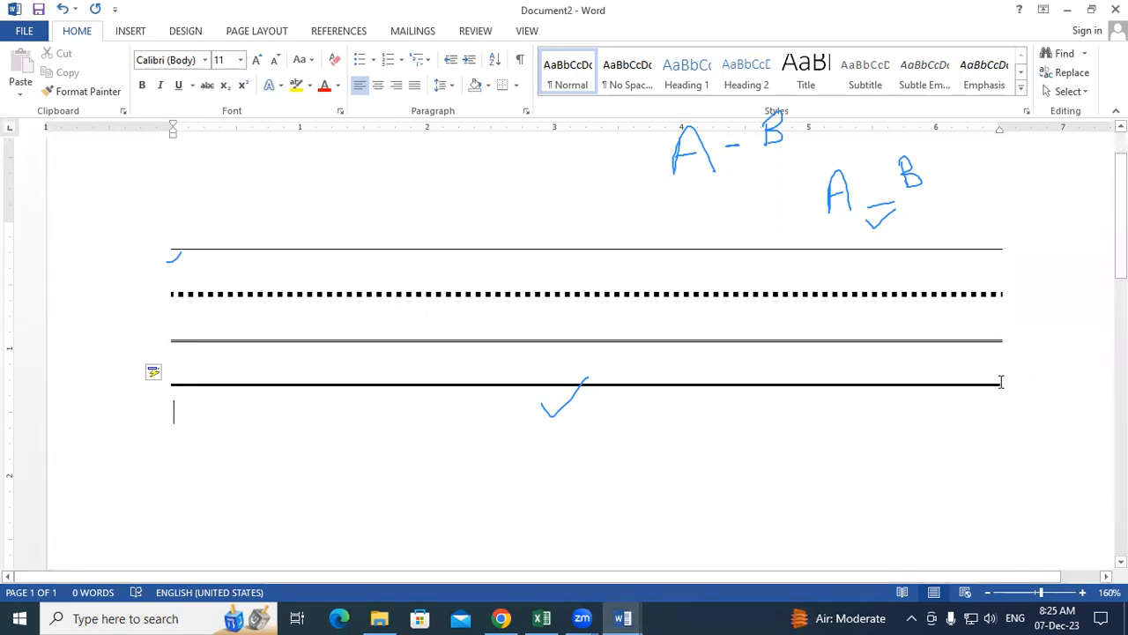
{"action": "type", "text": "###"}
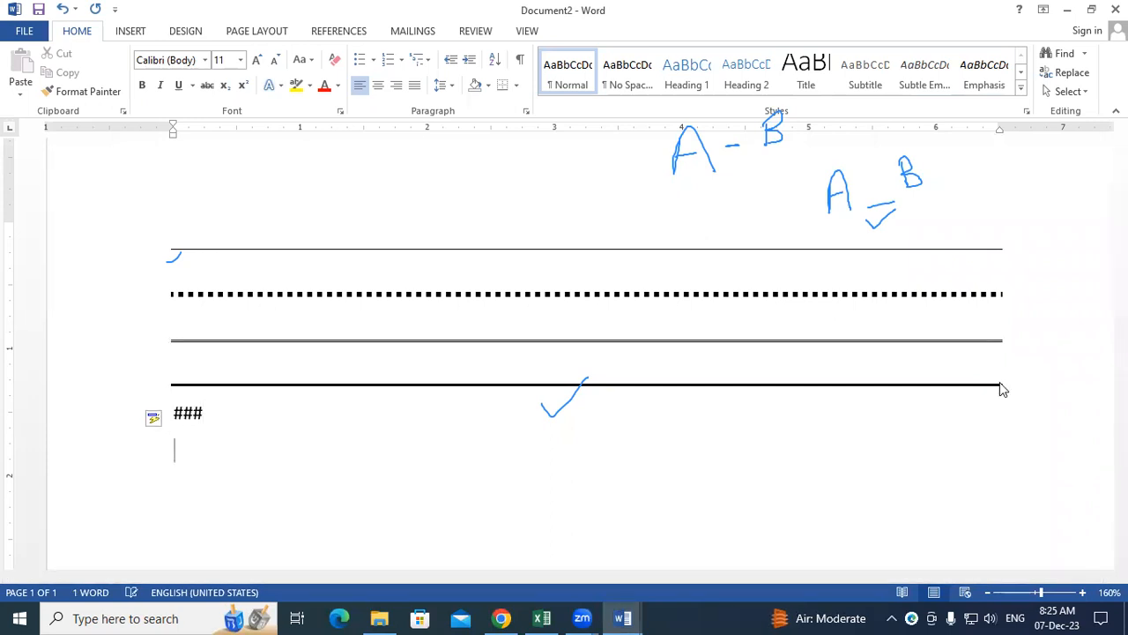
{"action": "key", "text": "Return"}
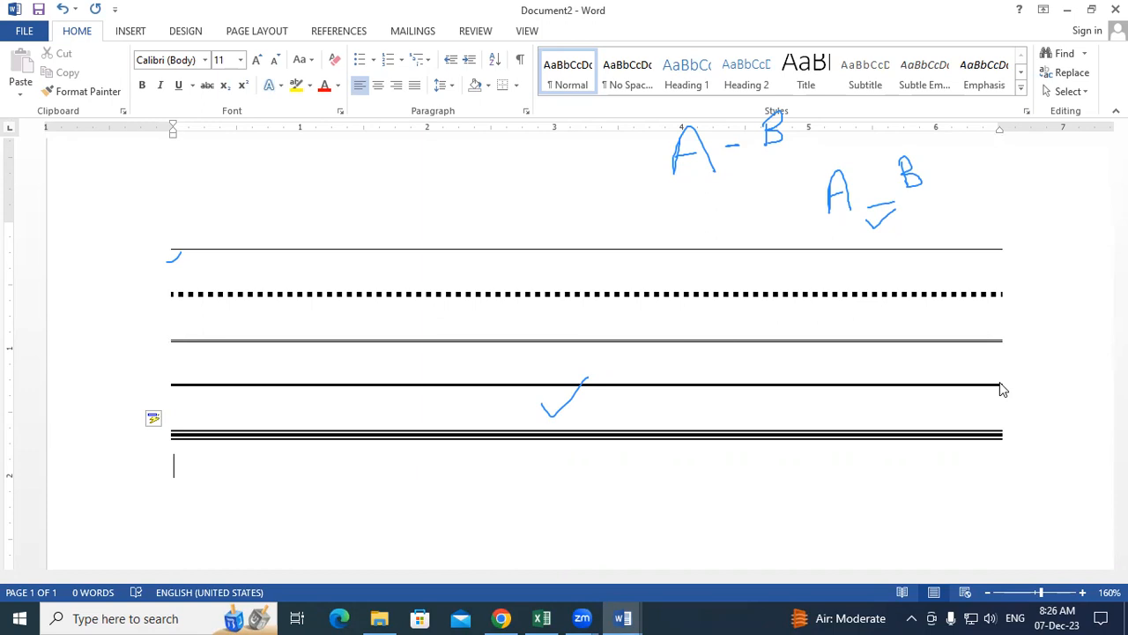
- Create a new blank document and enter the heading text "SR.NO NAME COURSE FEE" on its first line
{"action": "key", "text": "ctrl+n"}
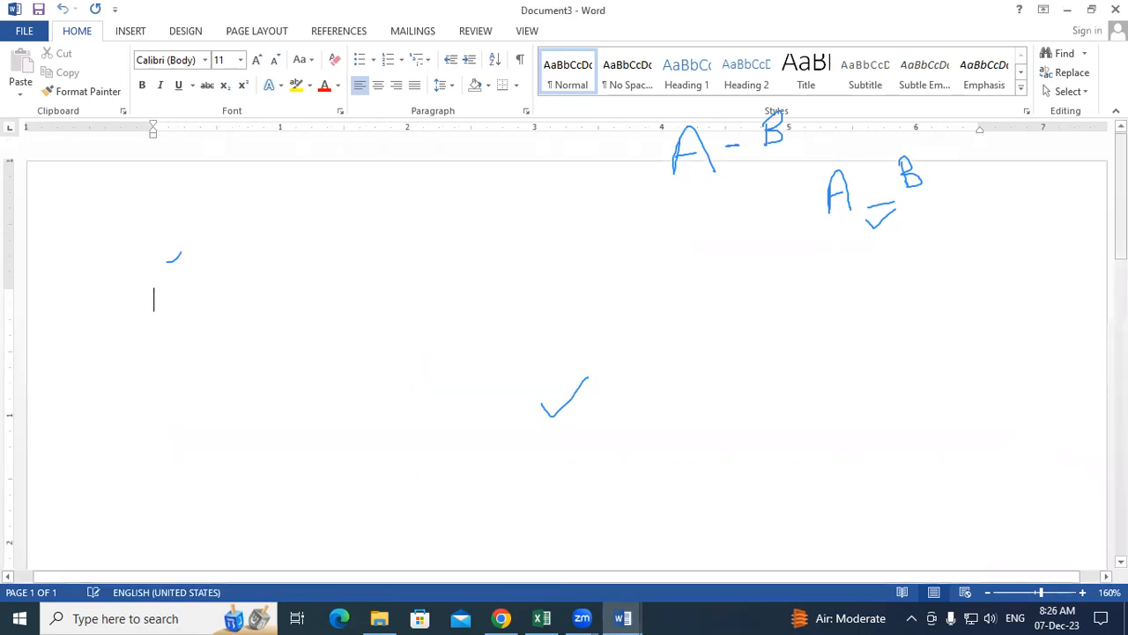
{"action": "left_click", "coordinate": [1031, 11]}
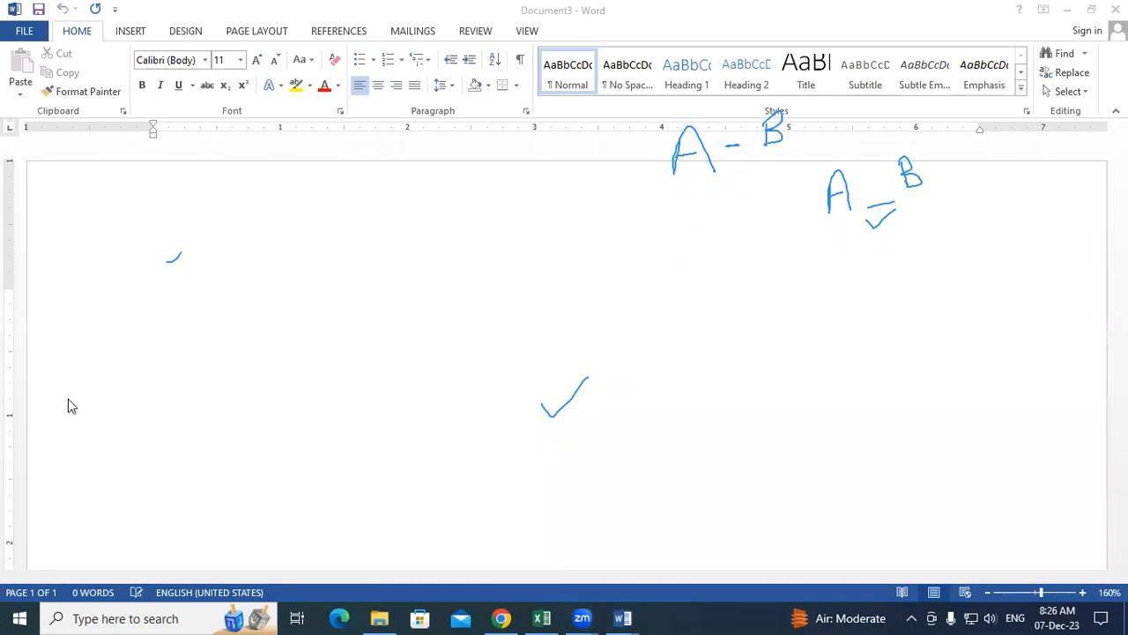
{"action": "left_click", "coordinate": [380, 317]}
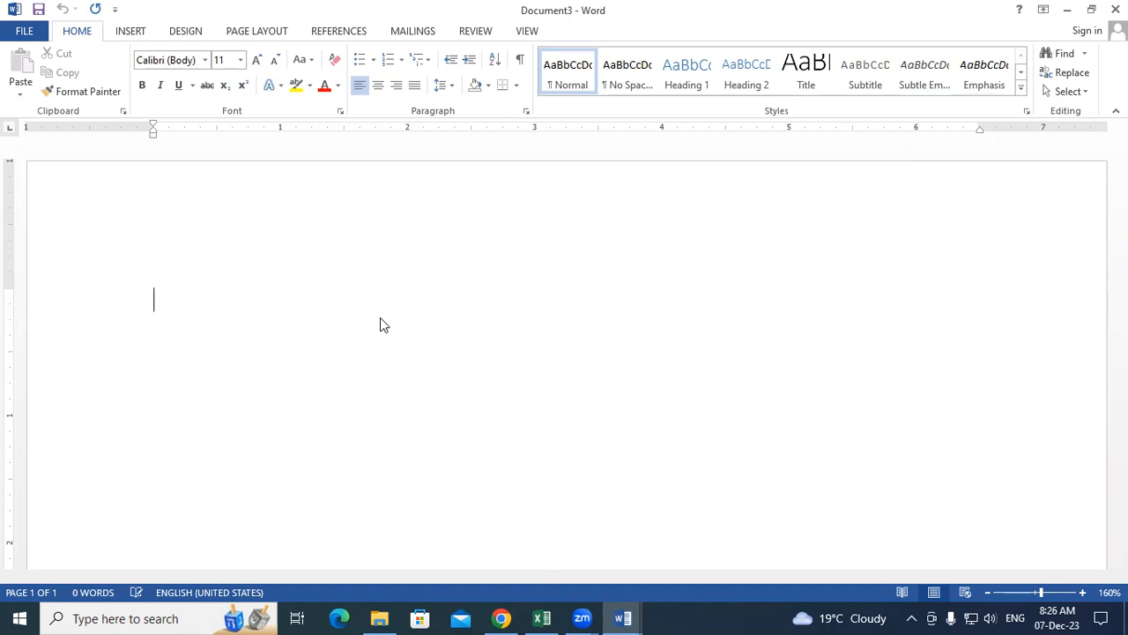
{"action": "type", "text": "SR"}
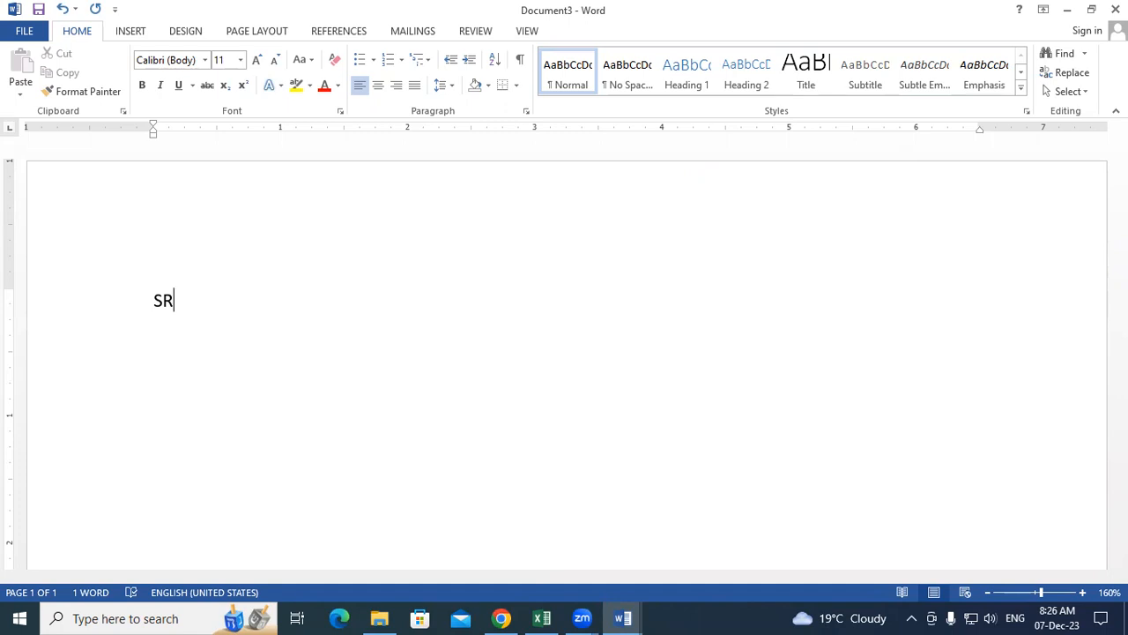
{"action": "type", "text": ".NO NAME "}
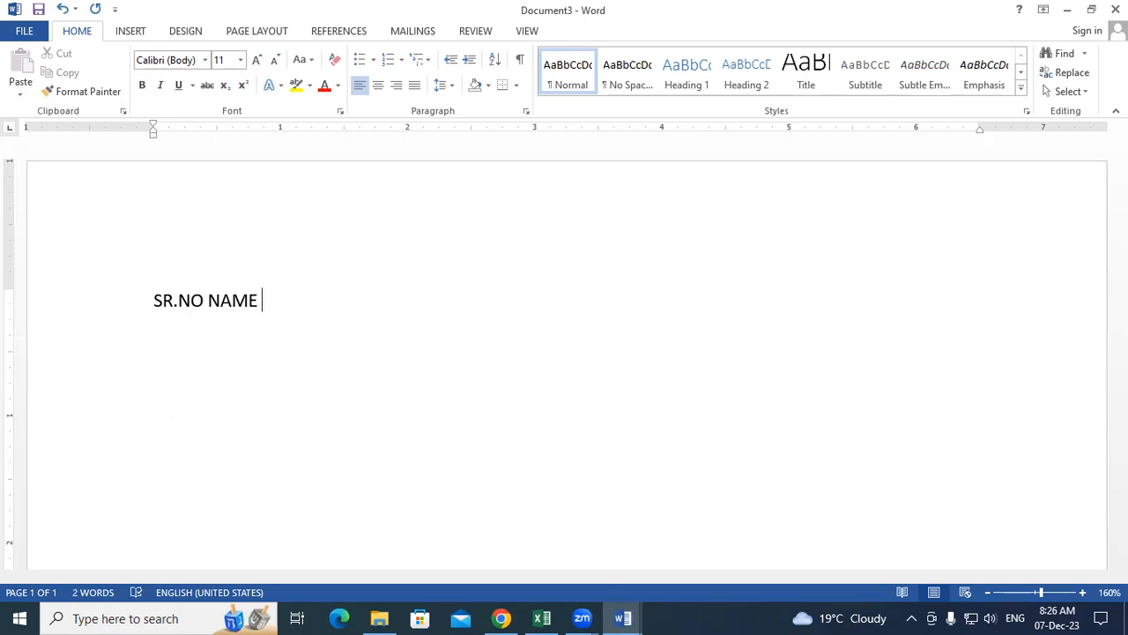
{"action": "type", "text": "COURSE FEE"}
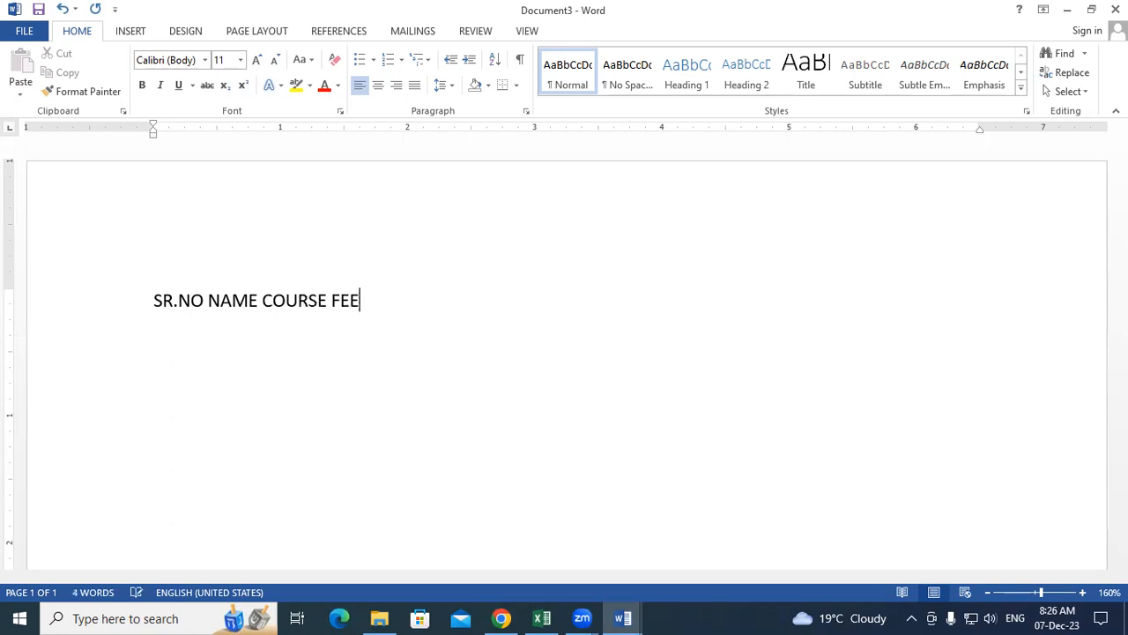
- Make the heading line "SR.NO NAME COURSE FEE" bold
{"action": "left_click_drag", "start_coordinate": [150, 301], "coordinate": [370, 304]}
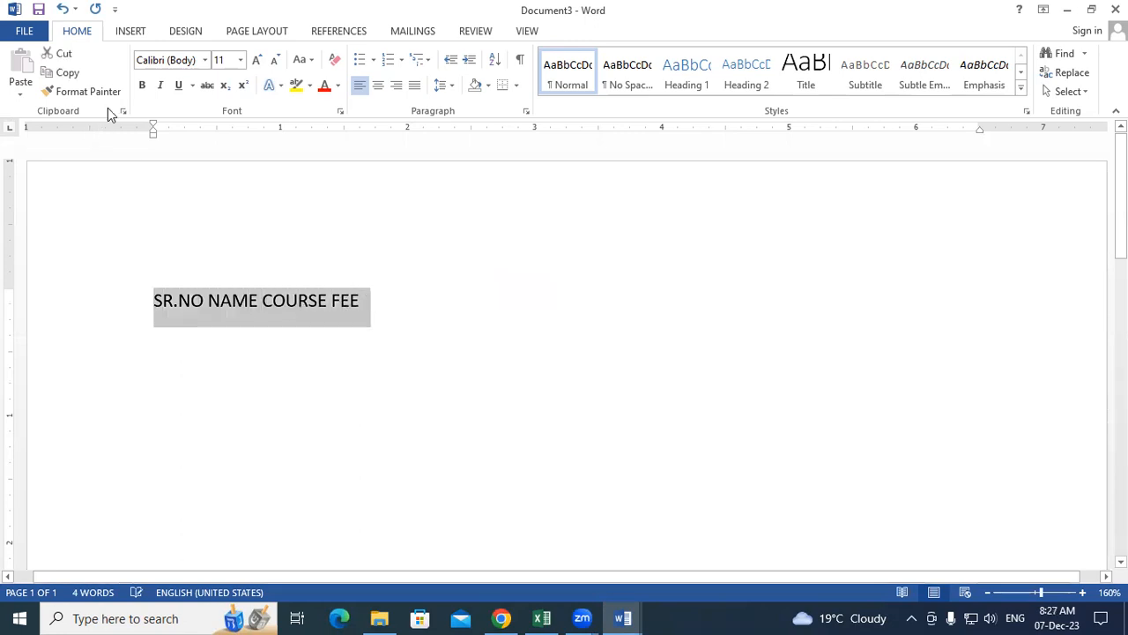
{"action": "left_click", "coordinate": [142, 85]}
{"action": "left_click", "coordinate": [402, 312]}
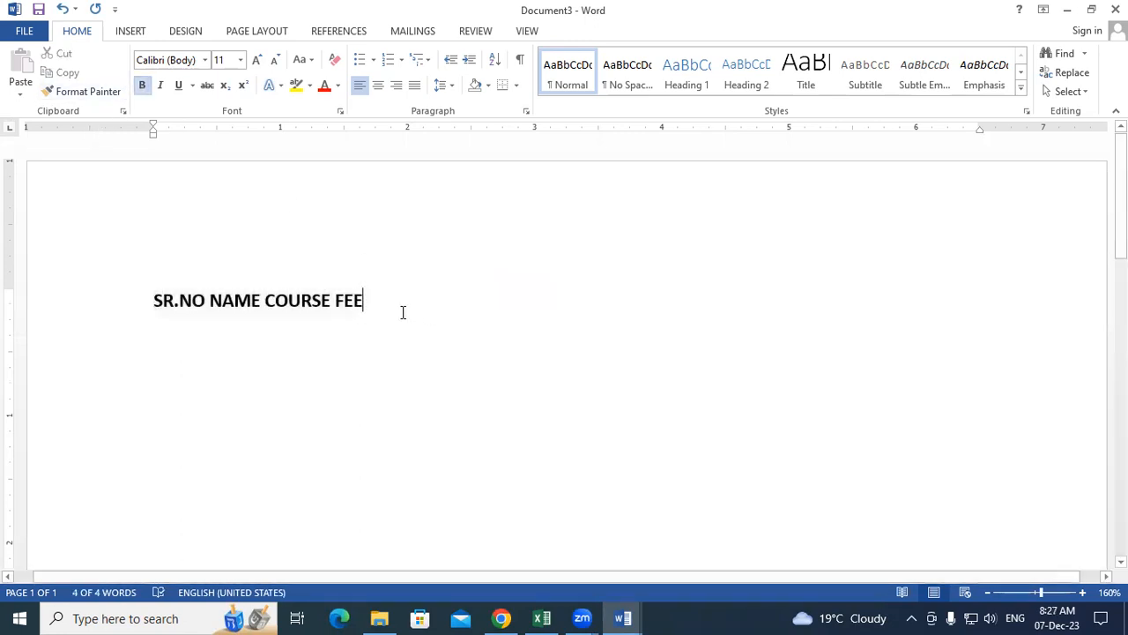
- Add record 01 below the heading with the student's name, course ADCA and fee 15000, in non-bold text
{"action": "key", "text": "Return"}
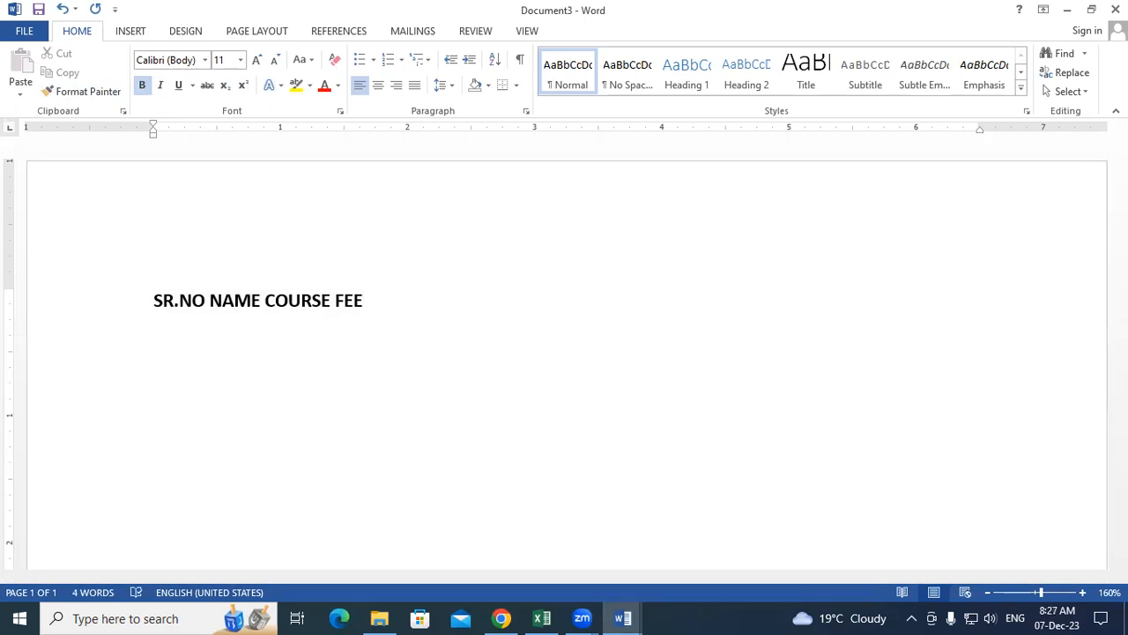
{"action": "type", "text": "01 SID ADCA"}
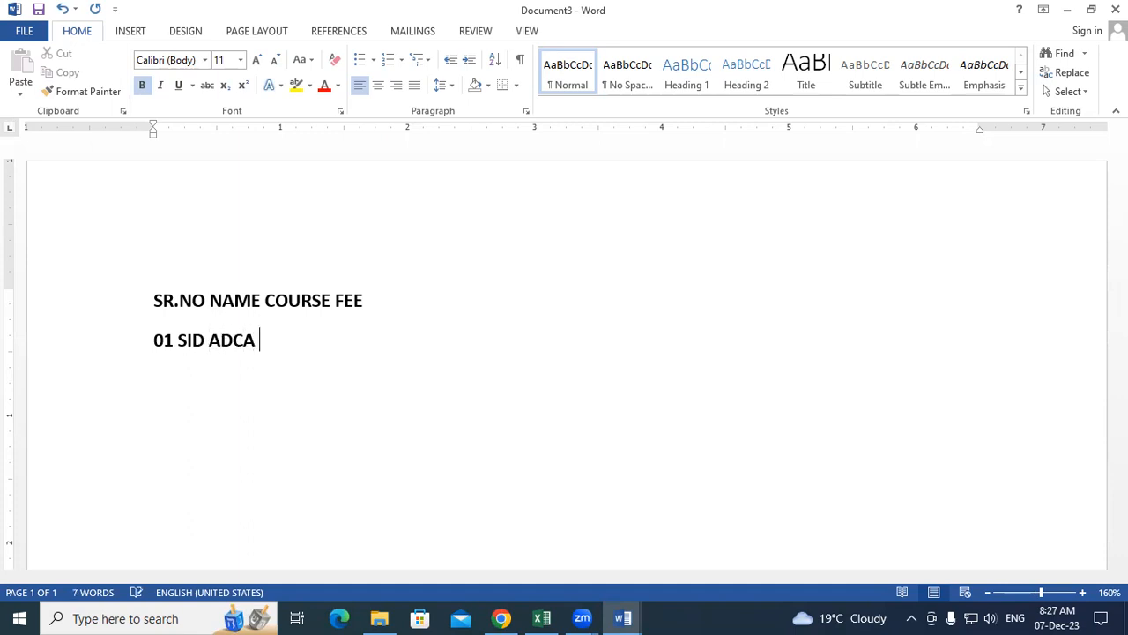
{"action": "type", "text": " 15000"}
{"action": "left_click_drag", "start_coordinate": [332, 343], "coordinate": [148, 330]}
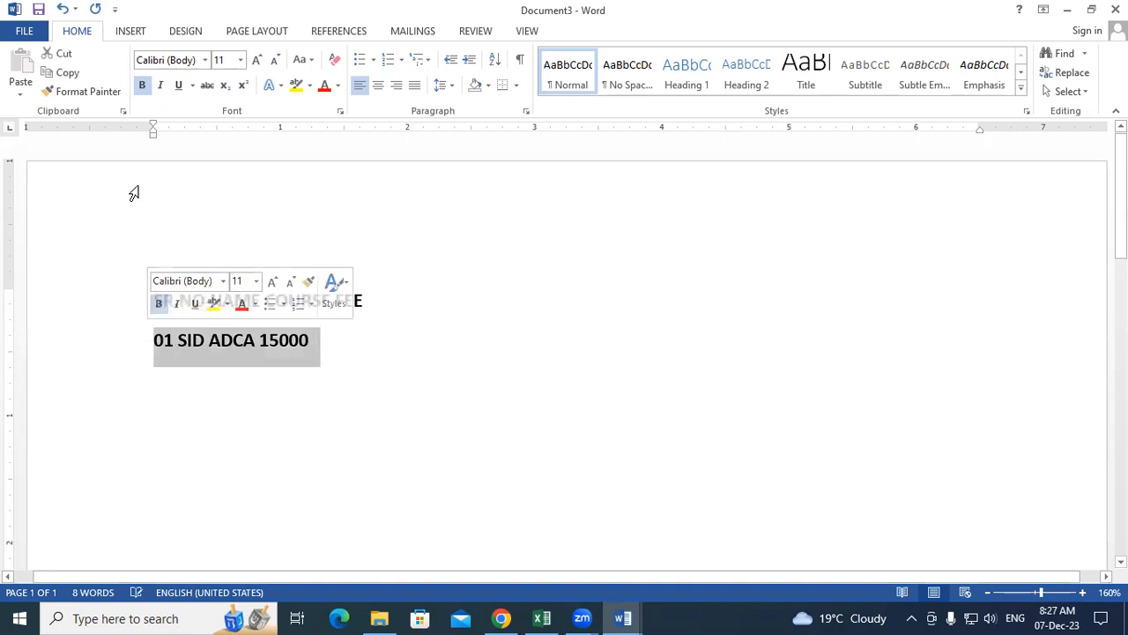
{"action": "left_click", "coordinate": [143, 87]}
{"action": "left_click", "coordinate": [335, 357]}
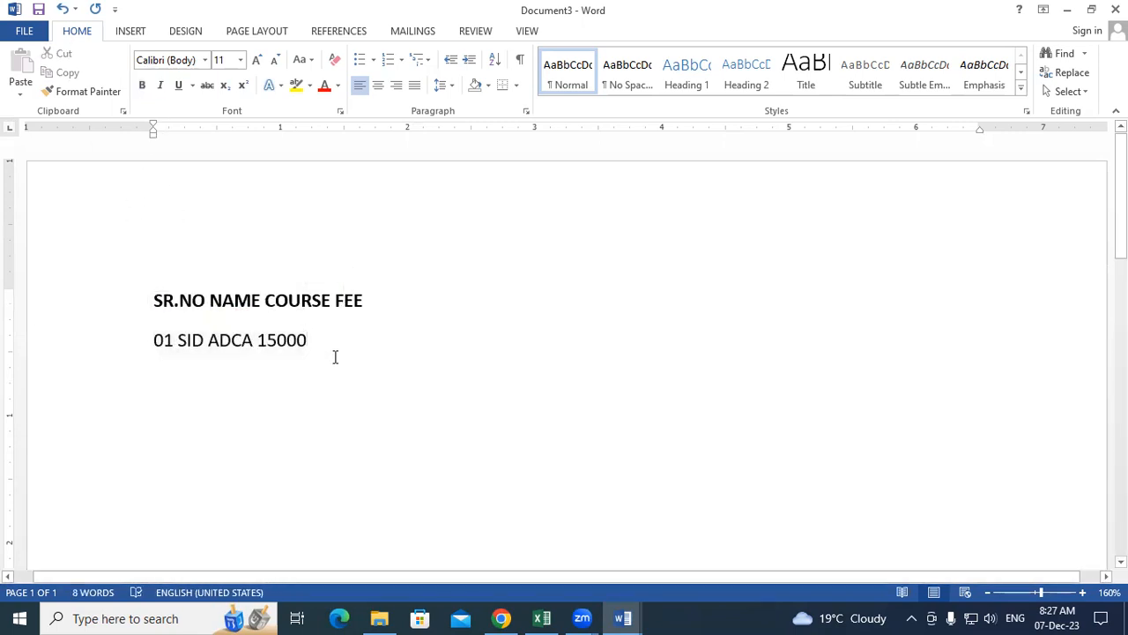
- Add record 02 with a student's name, course ADFA and fee 15000, and record 03 with a name, DCA and 13500
{"action": "key", "text": "Return"}
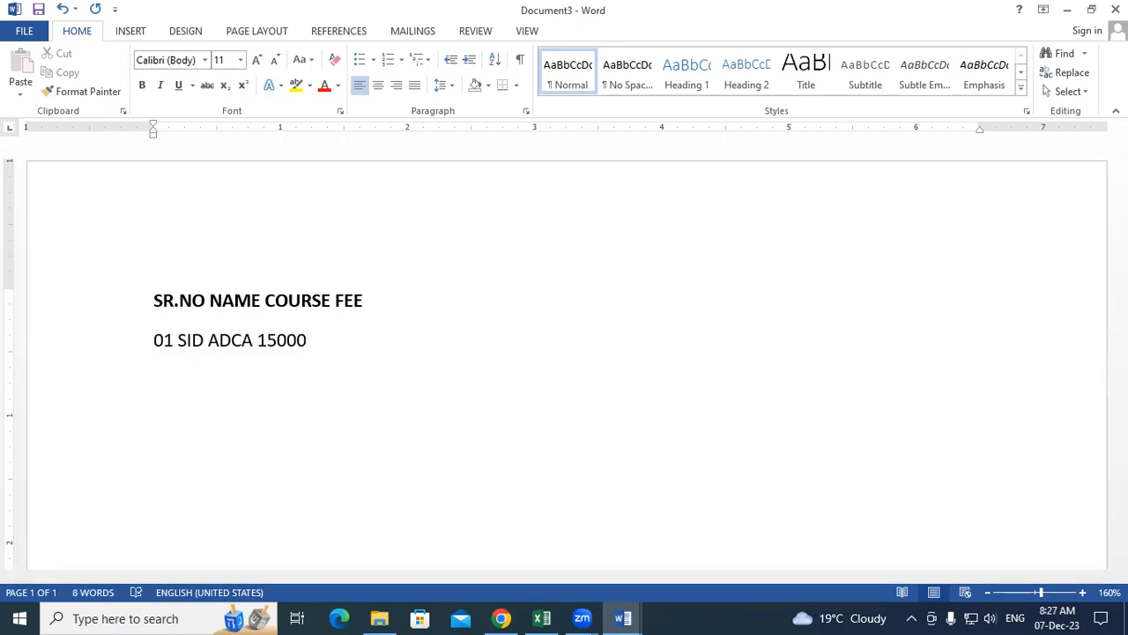
{"action": "type", "text": "02 AJAY"}
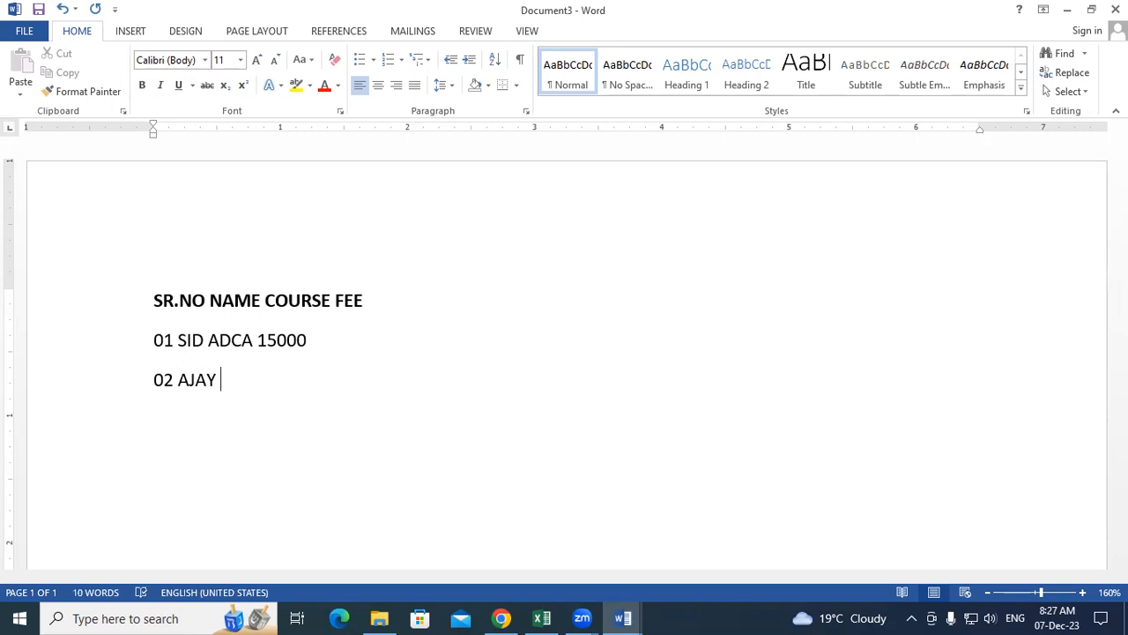
{"action": "type", "text": " ADFA 15000"}
{"action": "key", "text": "Return"}
{"action": "key", "text": "BackSpace"}
{"action": "type", "text": "03"}
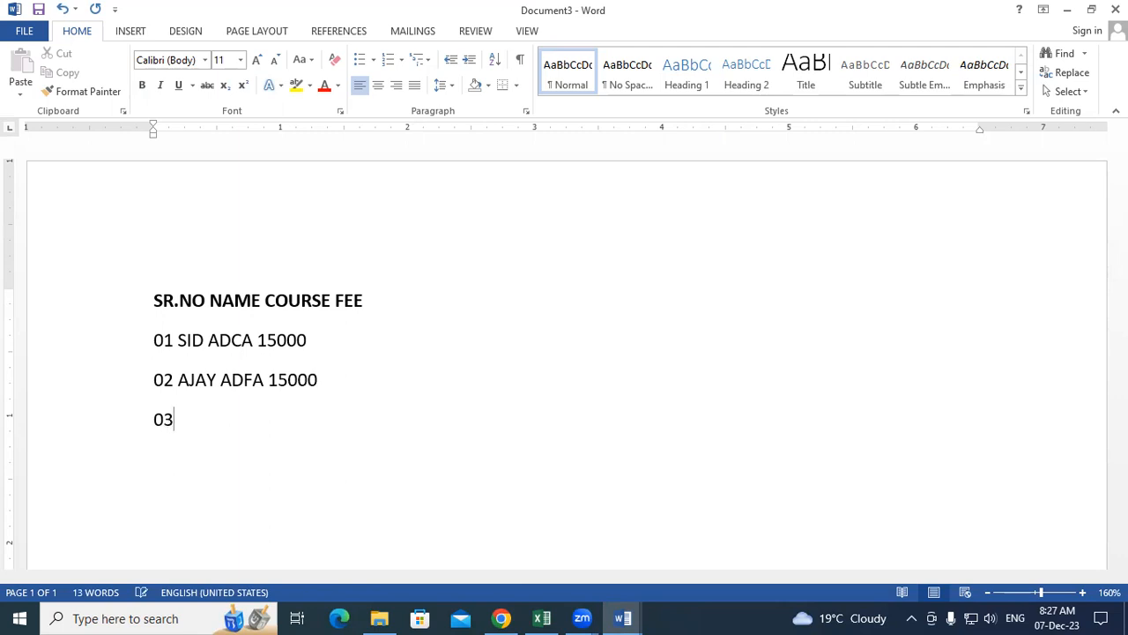
{"action": "type", "text": " KARTIK DCA 13500"}
- Add record 04 with a student's name, course DFA and fee 9000, and record 05 with a name, CCC and 4500
{"action": "key", "text": "Return"}
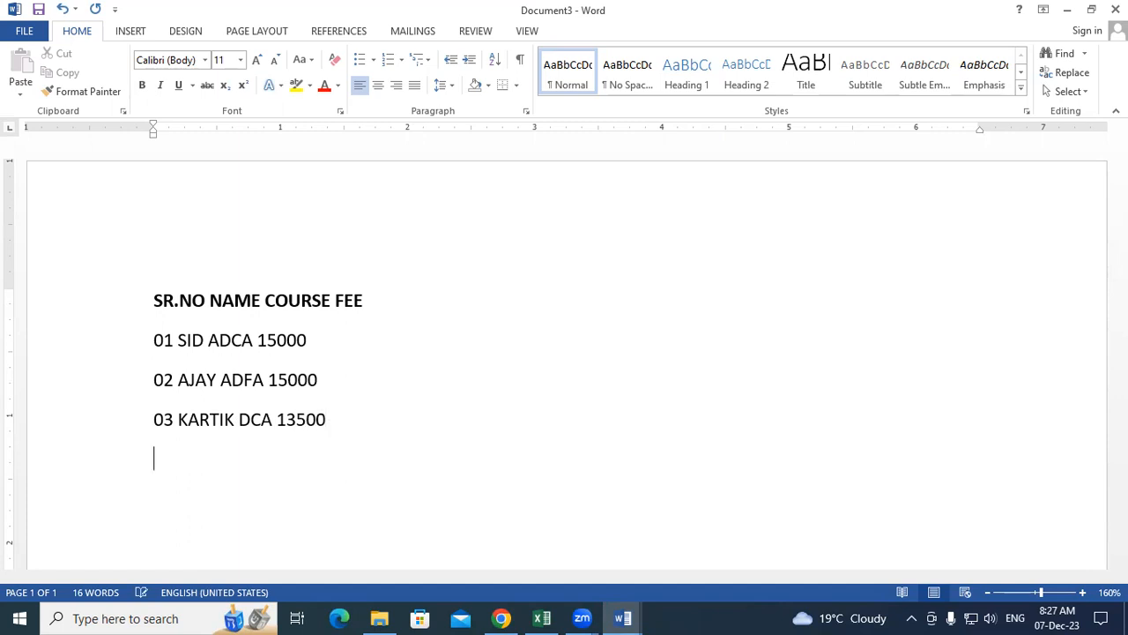
{"action": "type", "text": "04 NOORAIN "}
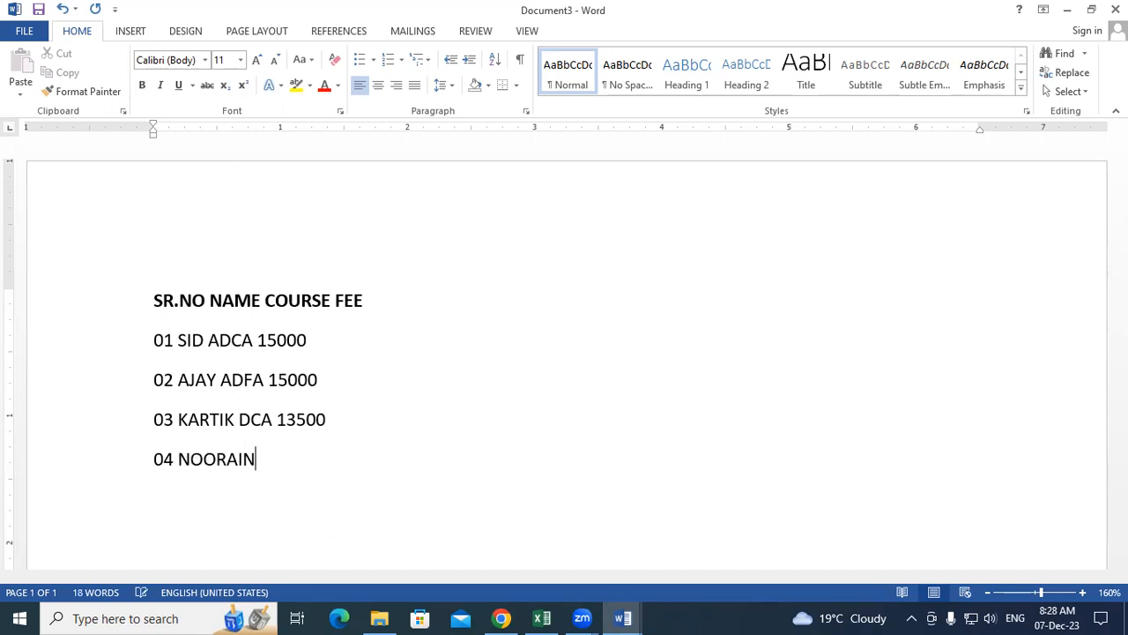
{"action": "type", "text": "DFA 9000"}
{"action": "key", "text": "Return"}
{"action": "type", "text": "05"}
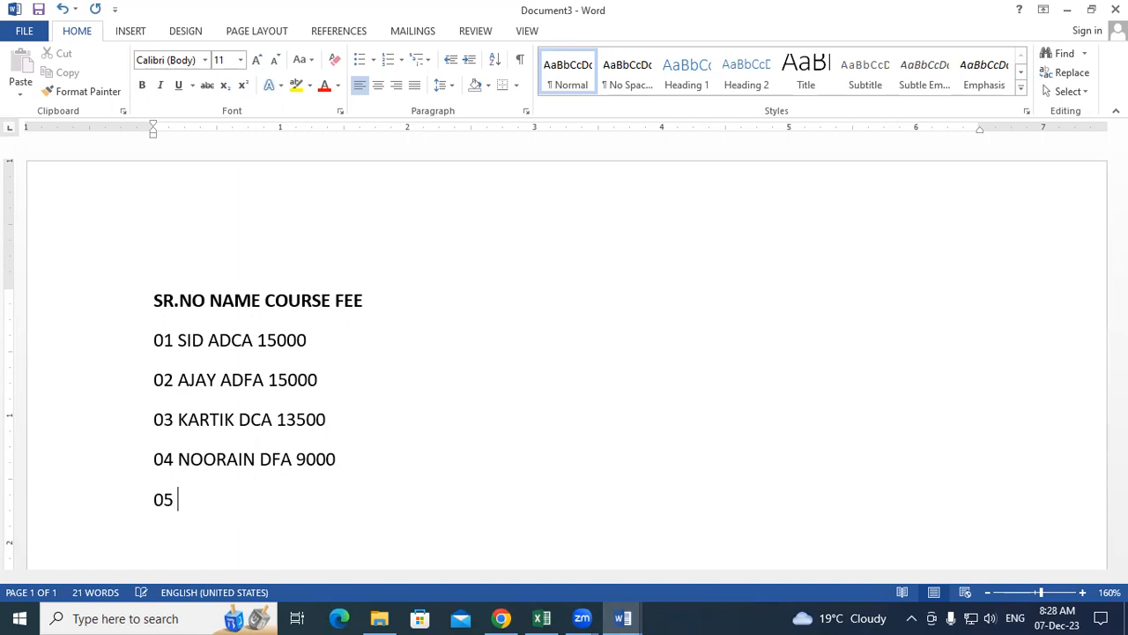
{"action": "type", "text": " WASIM CCC "}
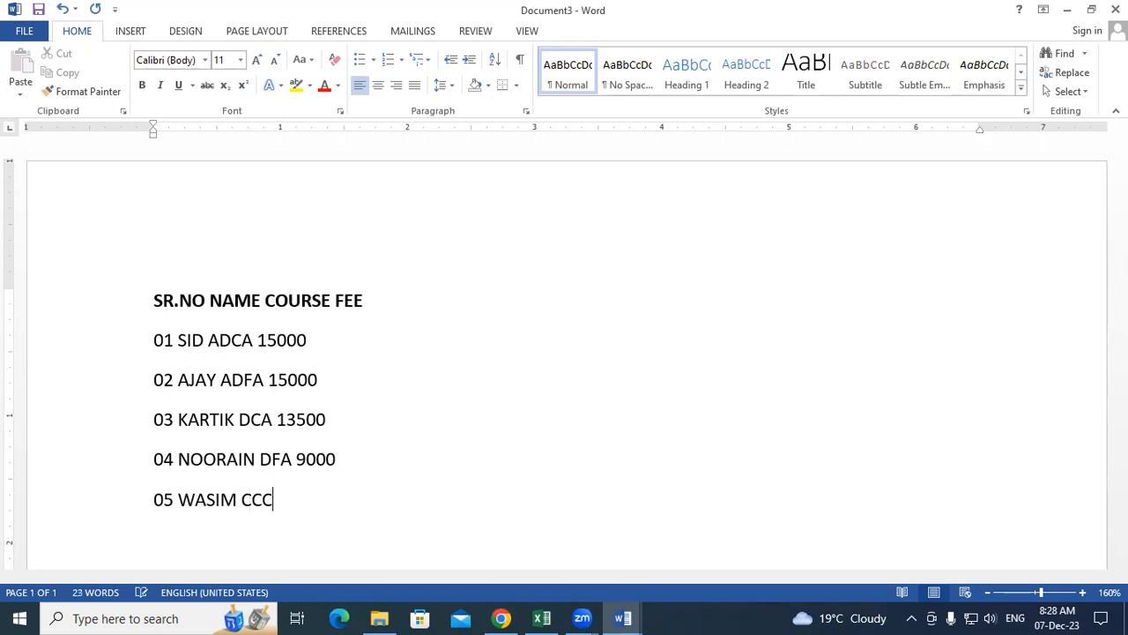
{"action": "type", "text": "4500"}
- Add record 06 on a new line with the student's name, course TALLY and fee 6000
{"action": "key", "text": "Return"}
{"action": "type", "text": "BIPIN"}
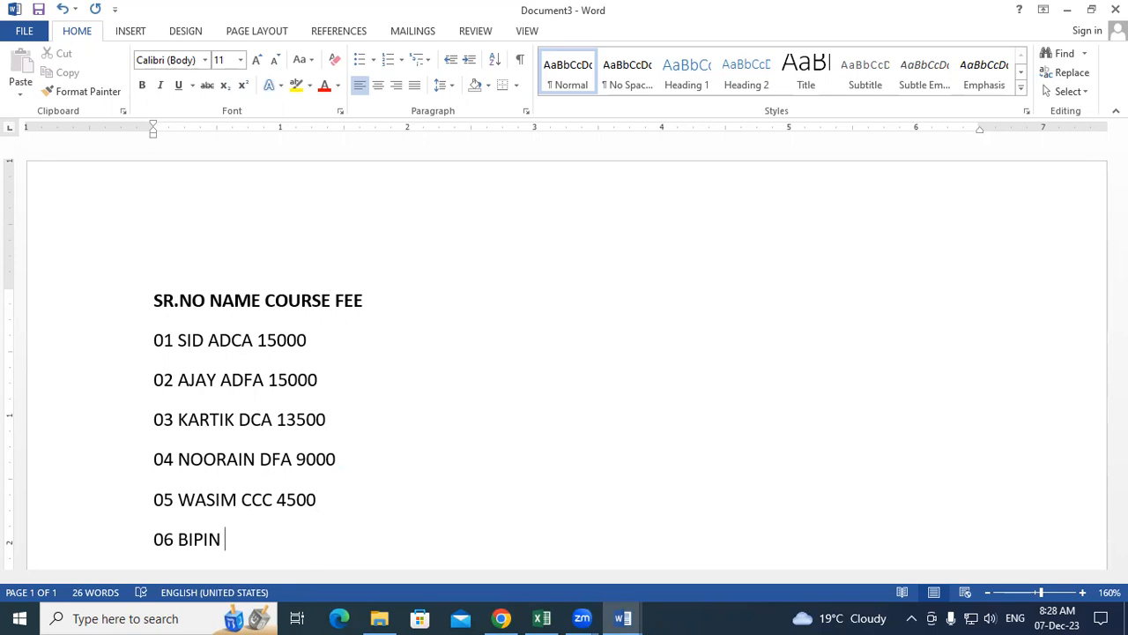
{"action": "type", "text": "TALLY 6000"}
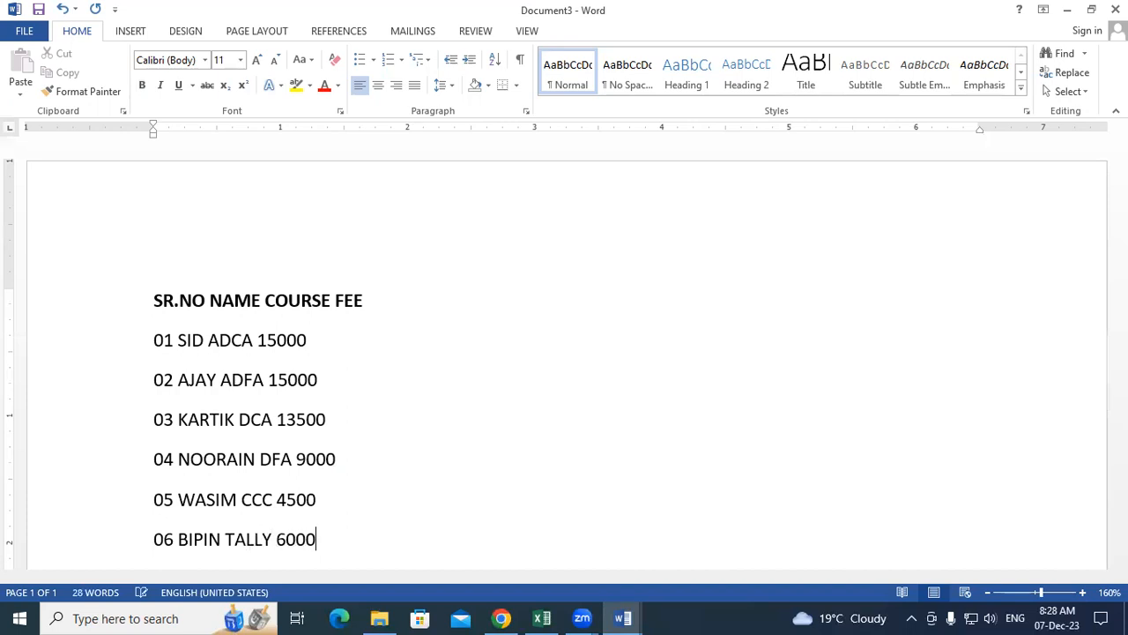
- Add record 07 on a new line with the student's name, course OM and fee 4500
{"action": "key", "text": "Return"}
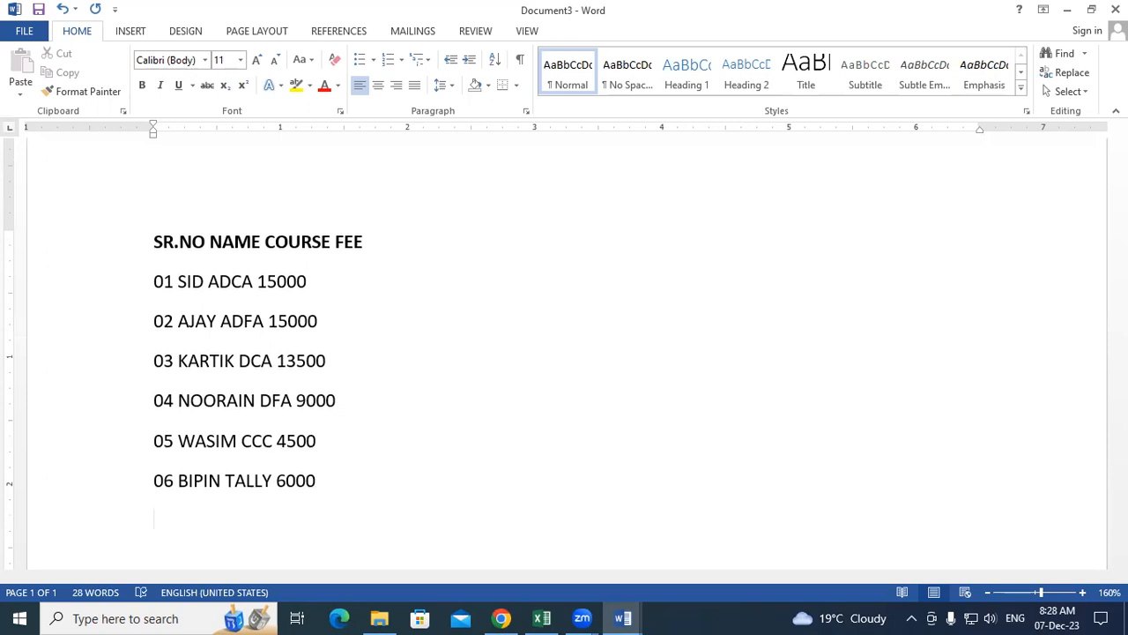
{"action": "type", "text": "07 NITYA OM"}
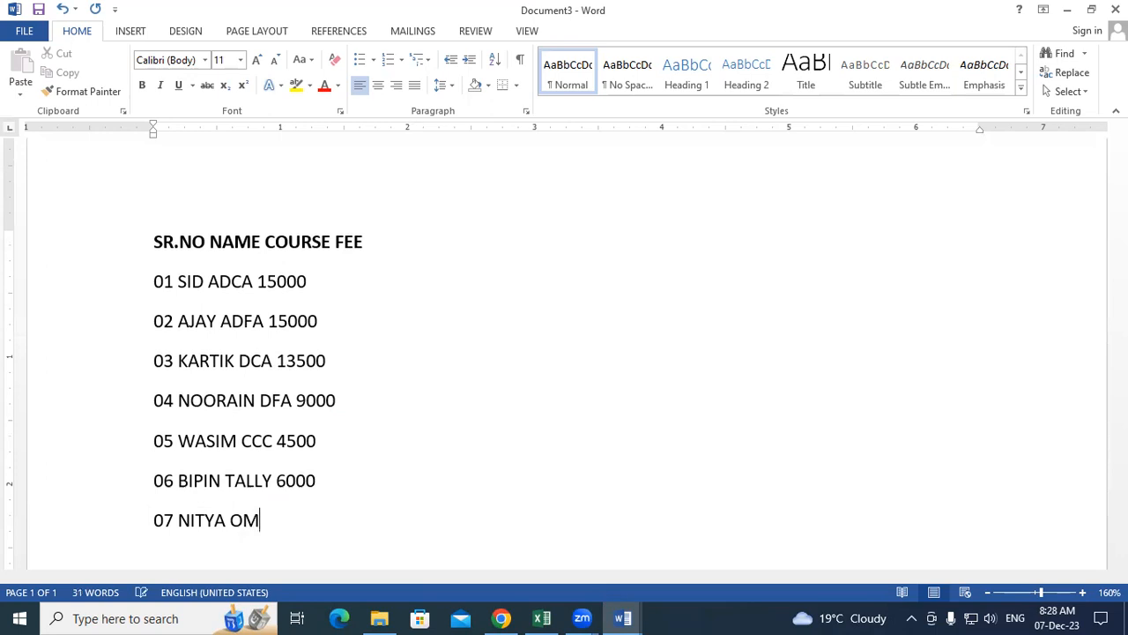
{"action": "type", "text": " 4500"}
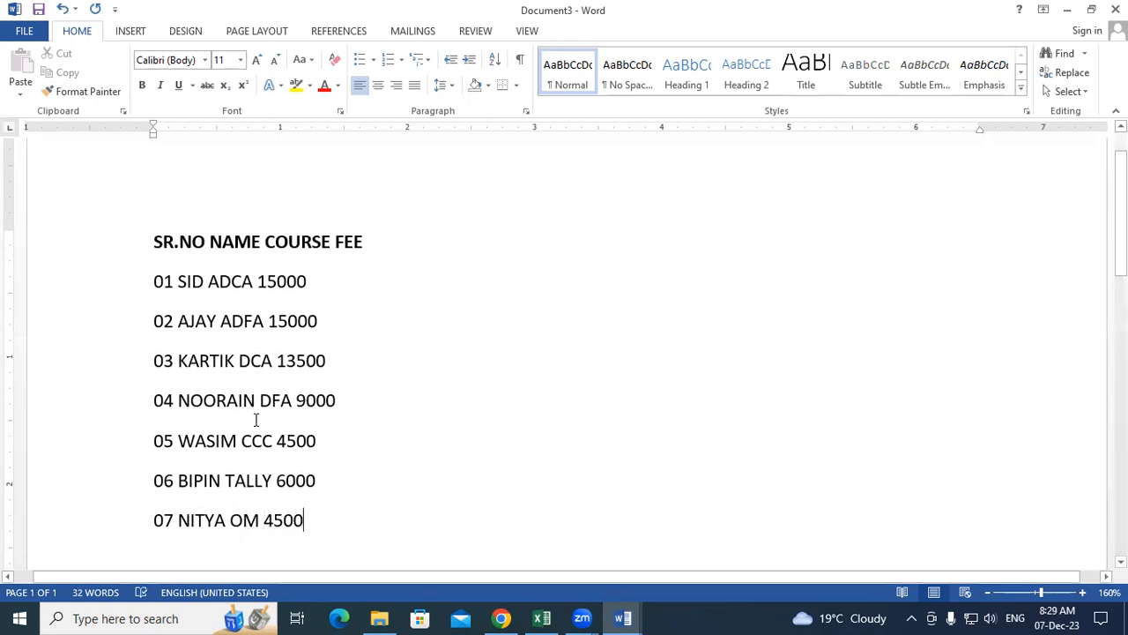
- Change the fee in record 05 to 5000
{"action": "left_click_drag", "start_coordinate": [288, 439], "coordinate": [279, 441]}
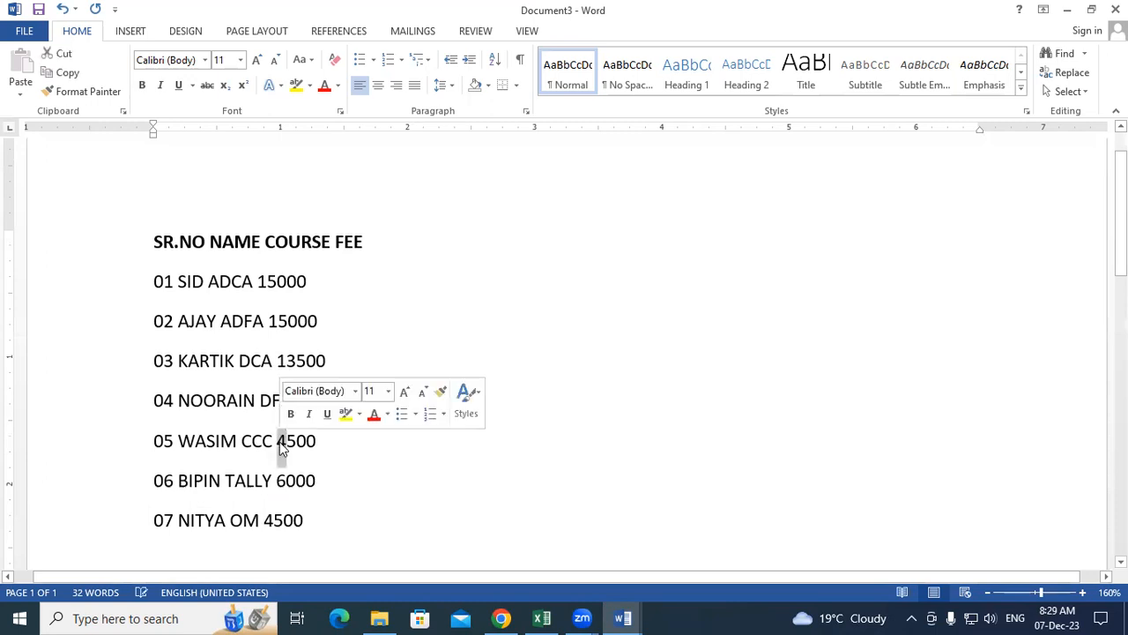
{"action": "key", "text": "BackSpace"}
{"action": "key", "text": "Right"}
{"action": "key", "text": "Right"}
{"action": "key", "text": "Right"}
{"action": "type", "text": "0"}
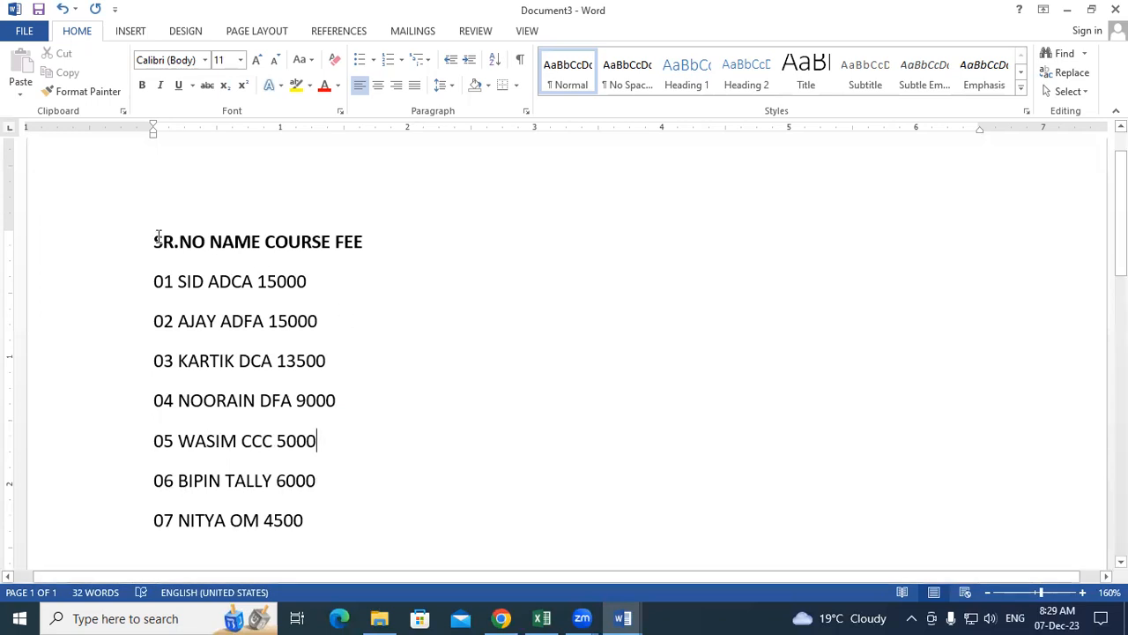
- Apply single line spacing to the heading and all seven records, and try a left indent on them
{"action": "left_click_drag", "start_coordinate": [155, 238], "coordinate": [318, 513]}
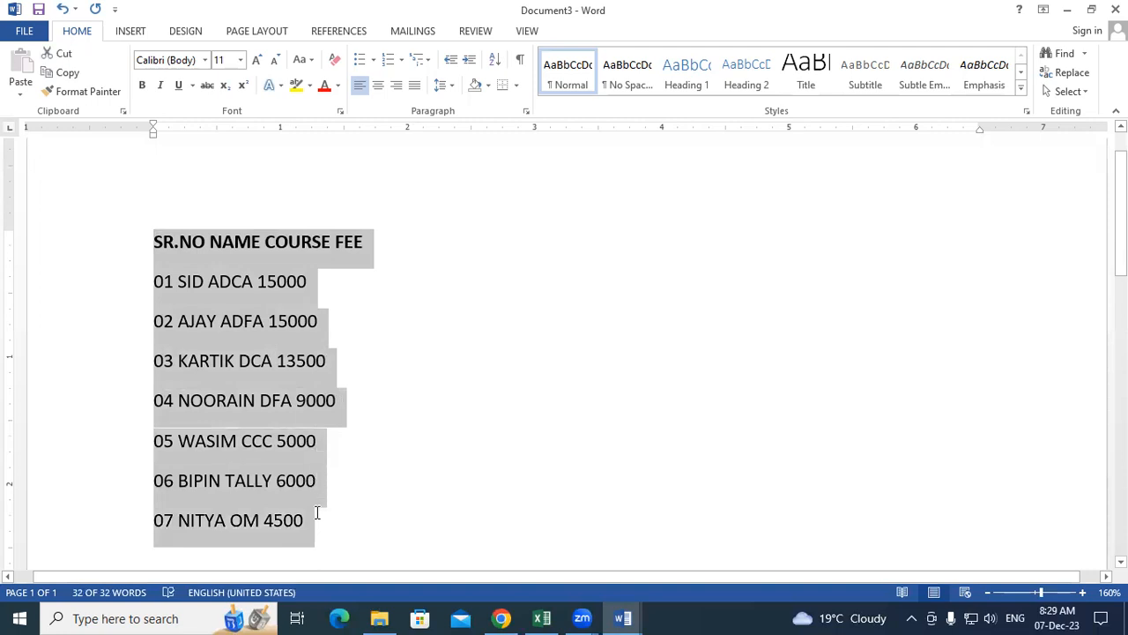
{"action": "key", "text": "ctrl+1"}
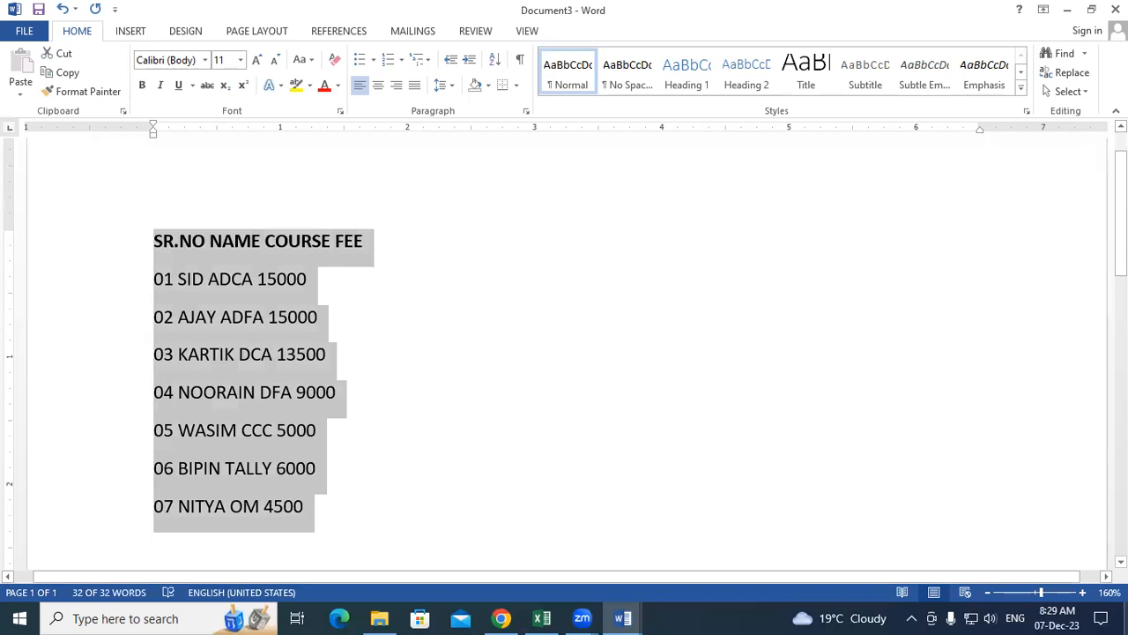
{"action": "key", "text": "ctrl+m"}
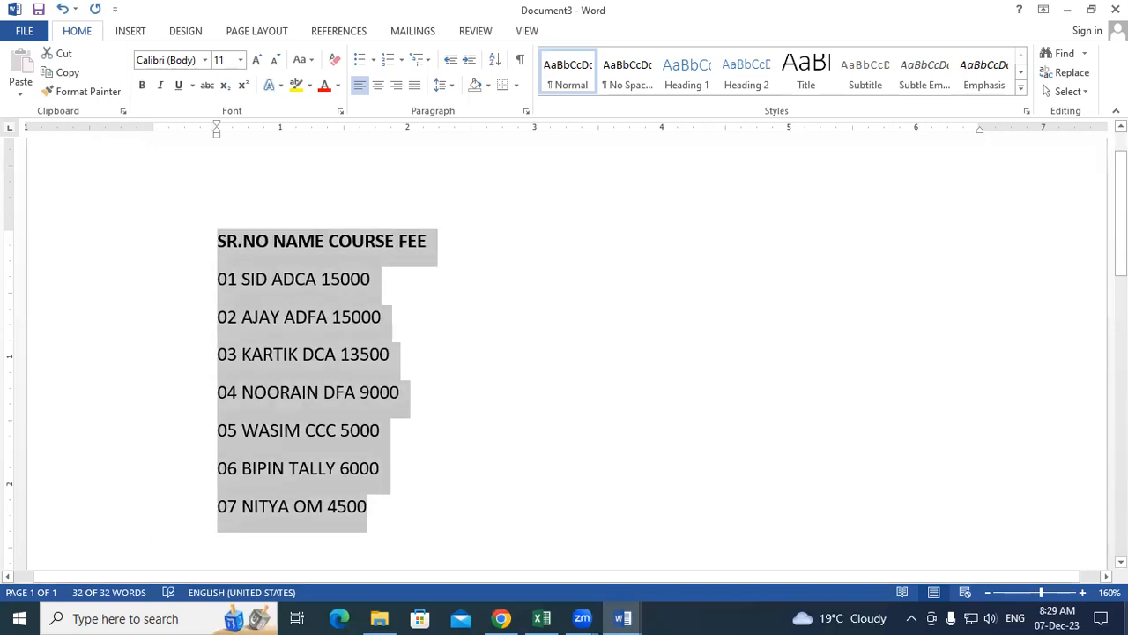
{"action": "key", "text": "ctrl+shift+m"}
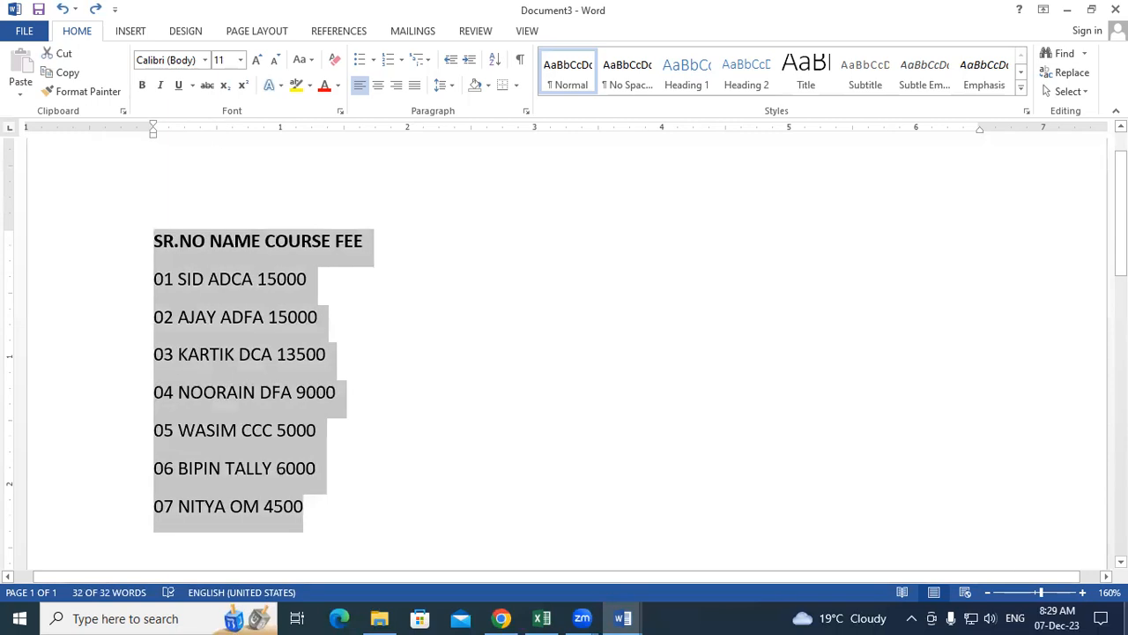
- Convert the selected list to a four-column table, separating the text at the spaces
{"action": "key", "text": "alt"}
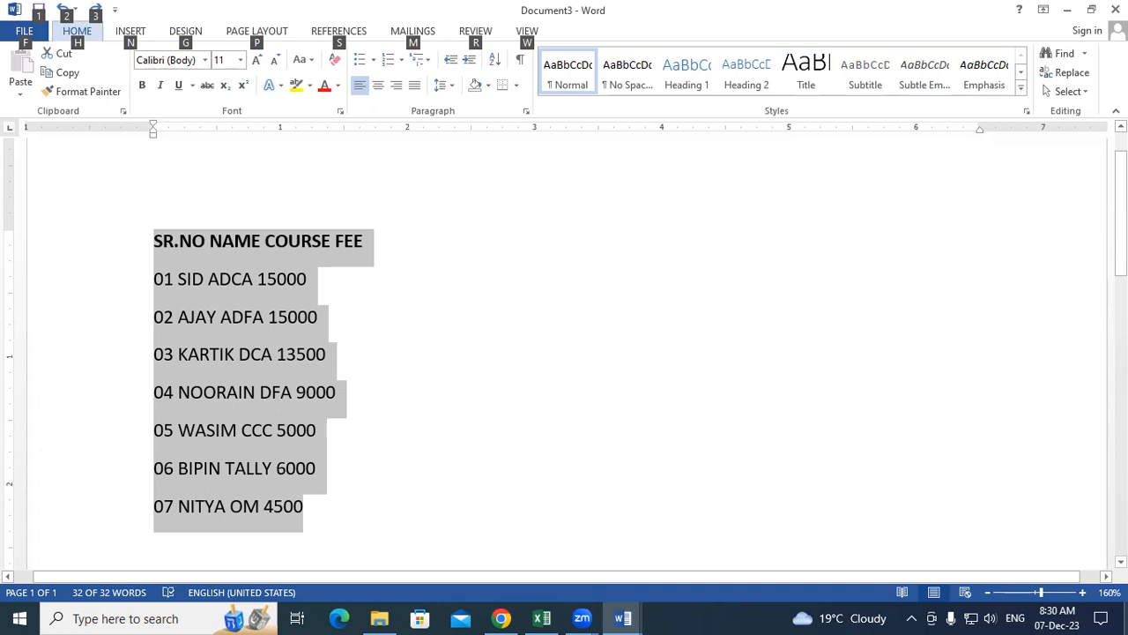
{"action": "key", "text": "n"}
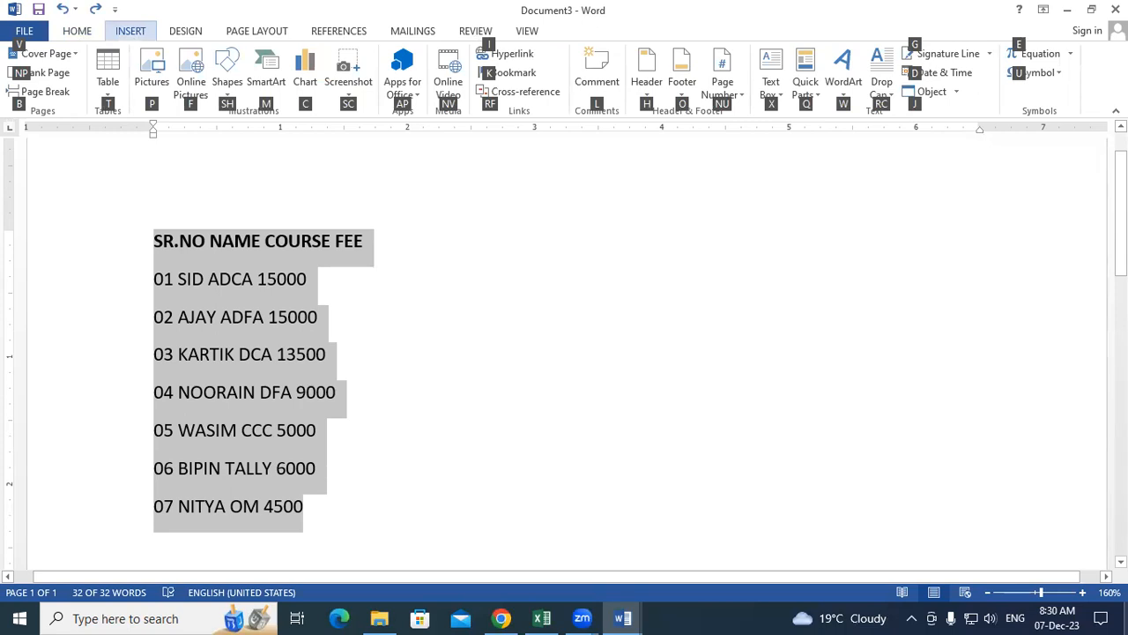
{"action": "key", "text": "t"}
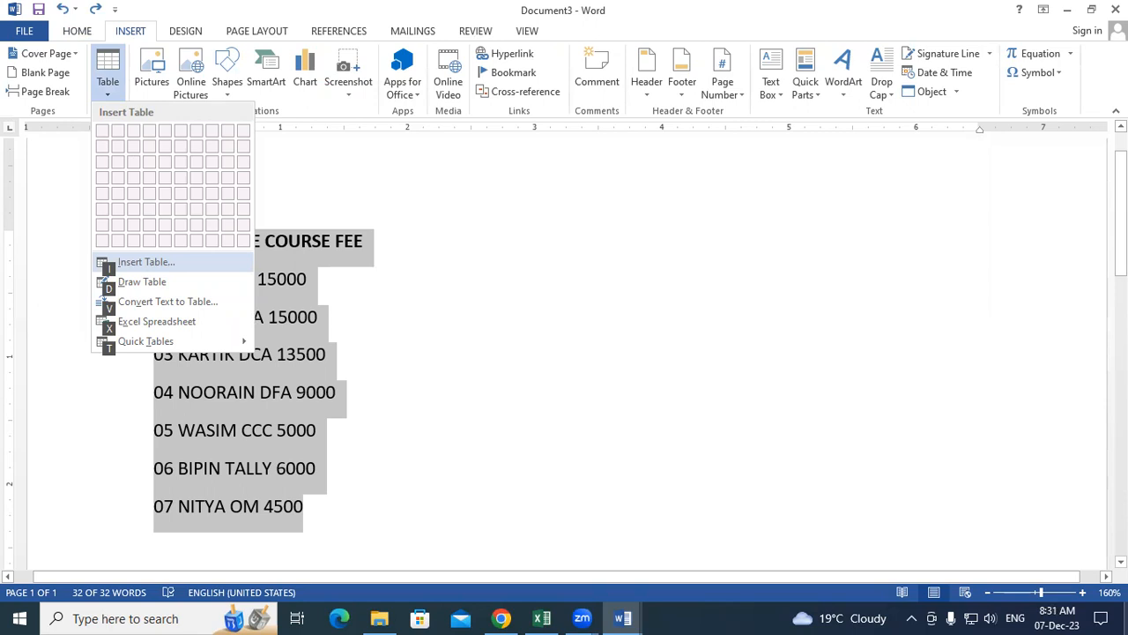
{"action": "key", "text": "v"}
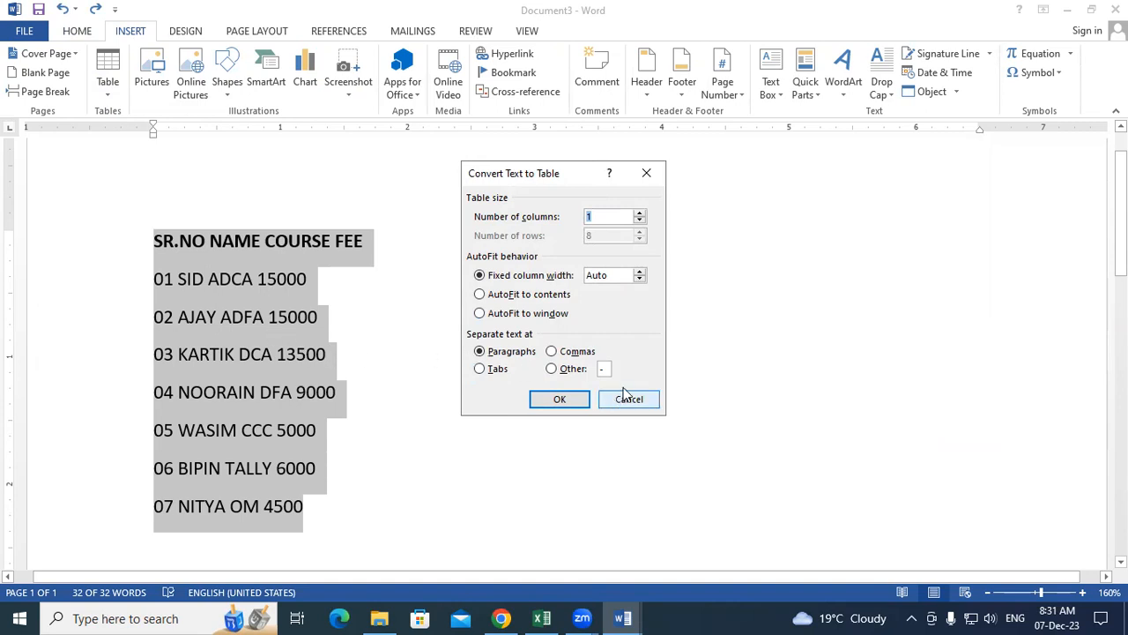
{"action": "double_click", "coordinate": [605, 369]}
{"action": "left_click", "coordinate": [568, 397]}
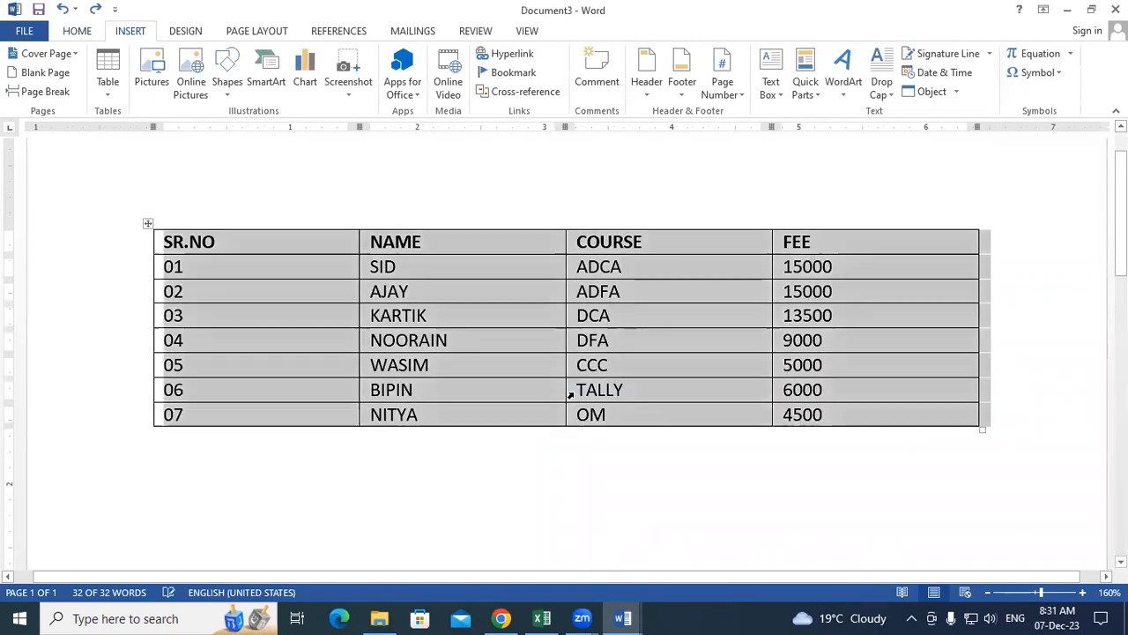
{"action": "left_click", "coordinate": [663, 470]}
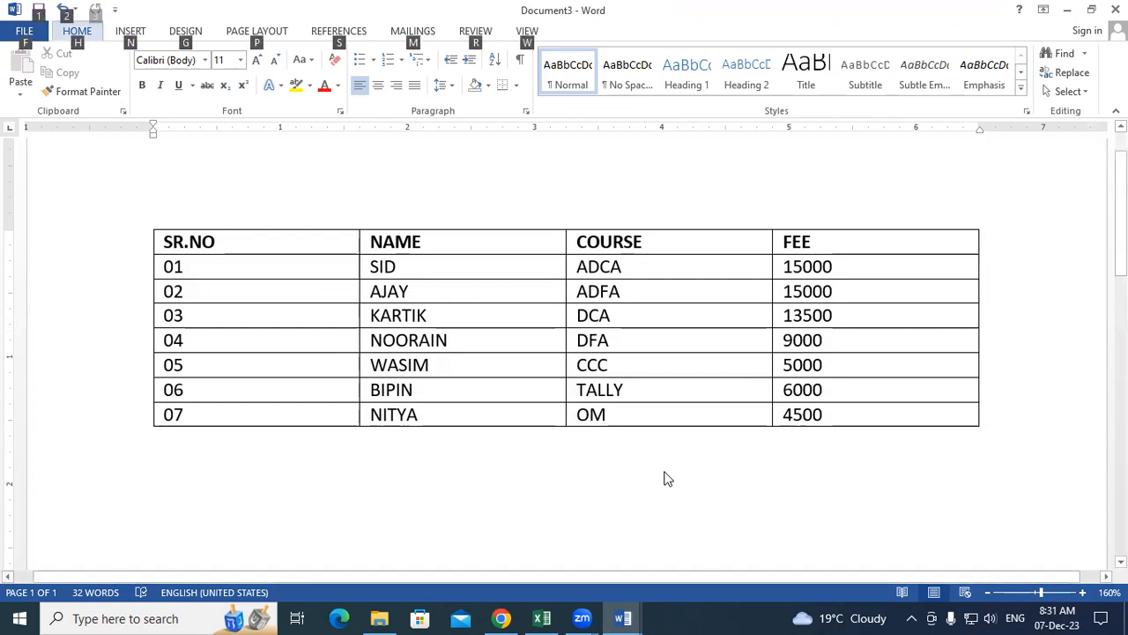
- Examine the mailing commands, the Change Case options and the table insertion options without applying any
{"action": "key", "text": "m"}
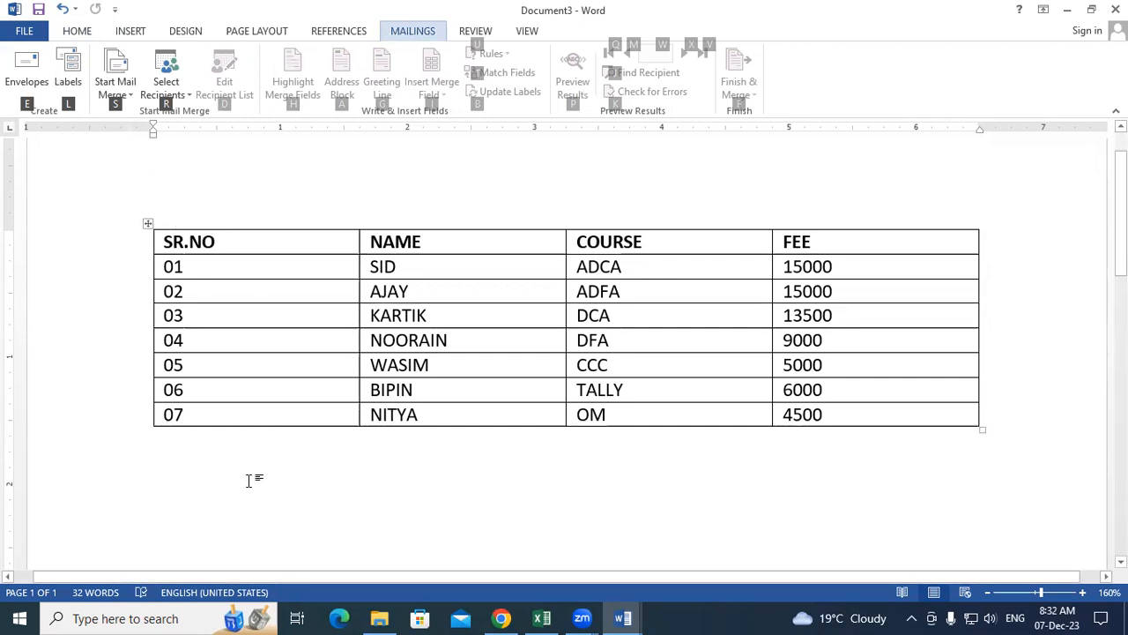
{"action": "left_click", "coordinate": [262, 505]}
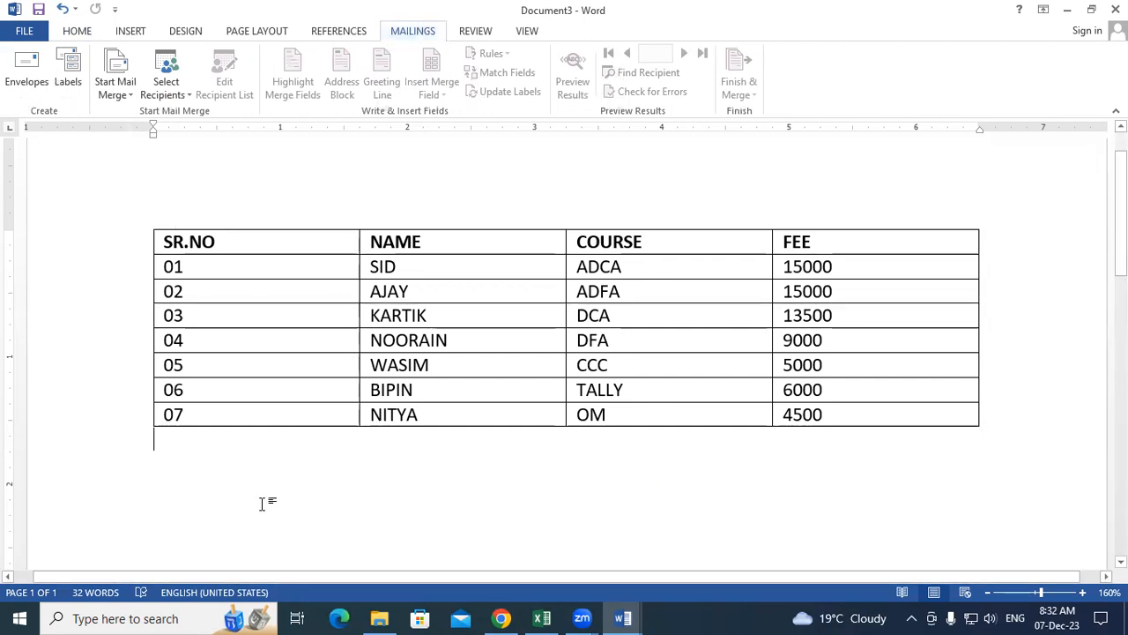
{"action": "key", "text": "alt"}
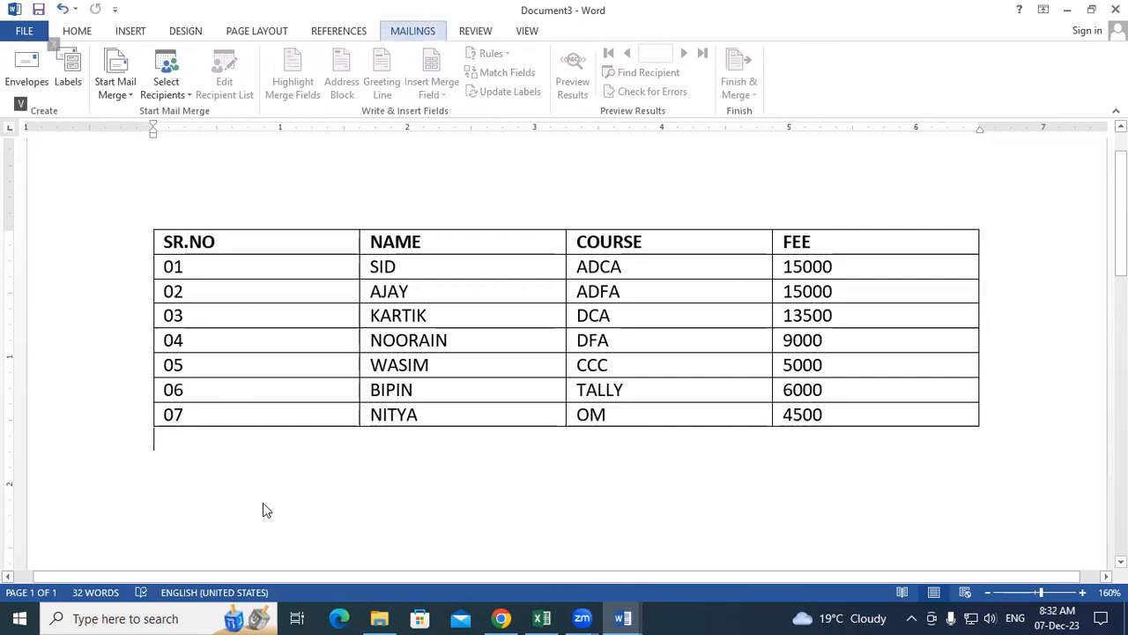
{"action": "key", "text": "h"}
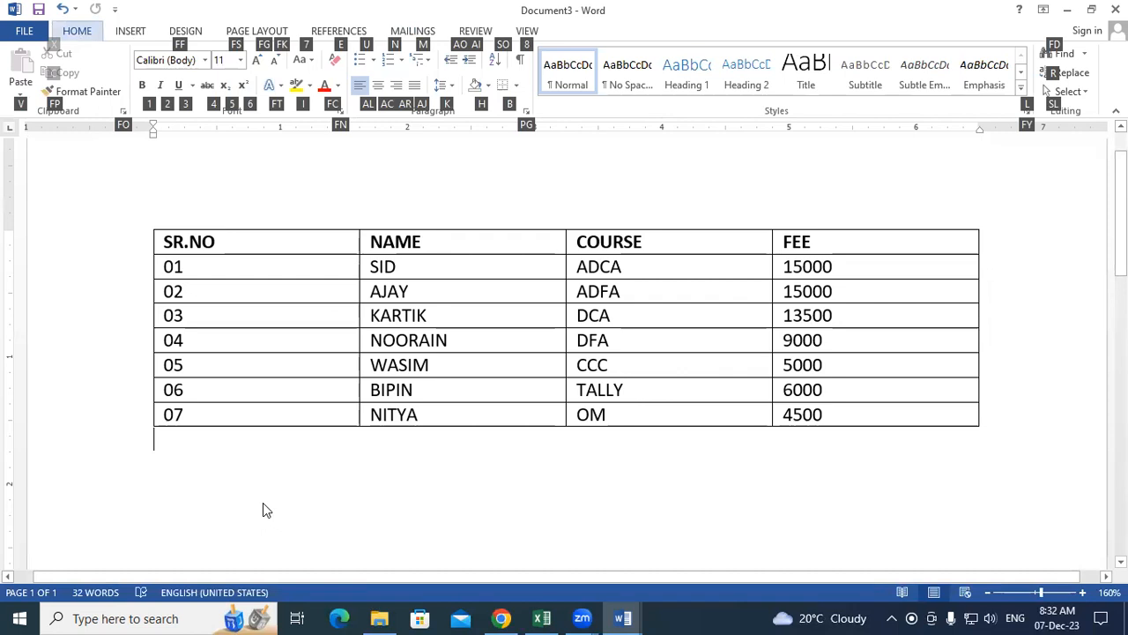
{"action": "key", "text": "7"}
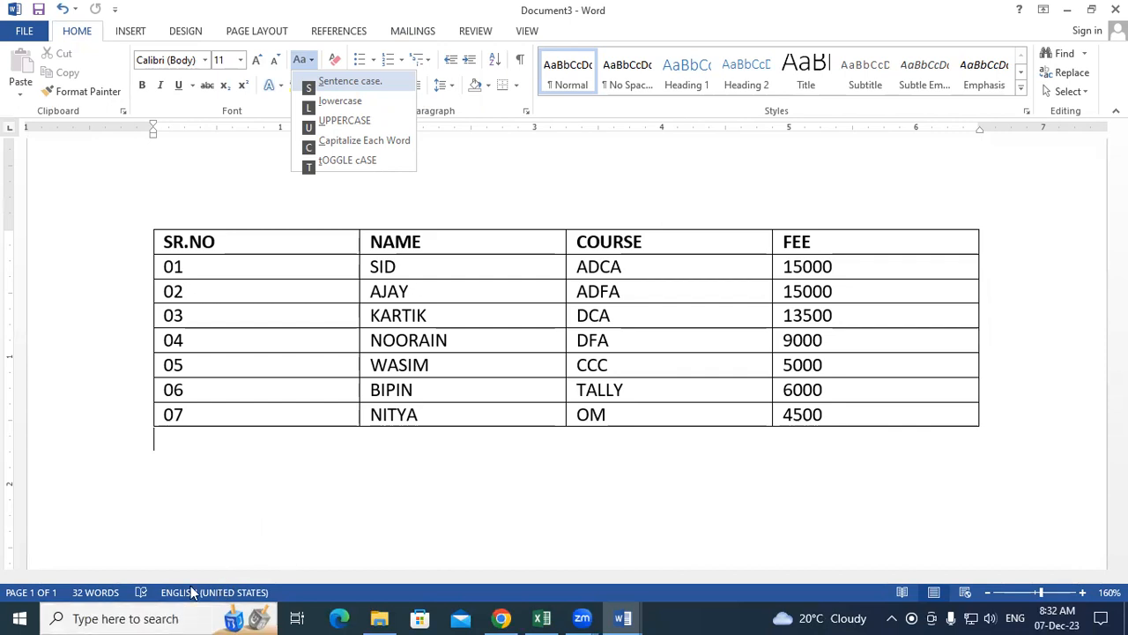
{"action": "left_click", "coordinate": [335, 498]}
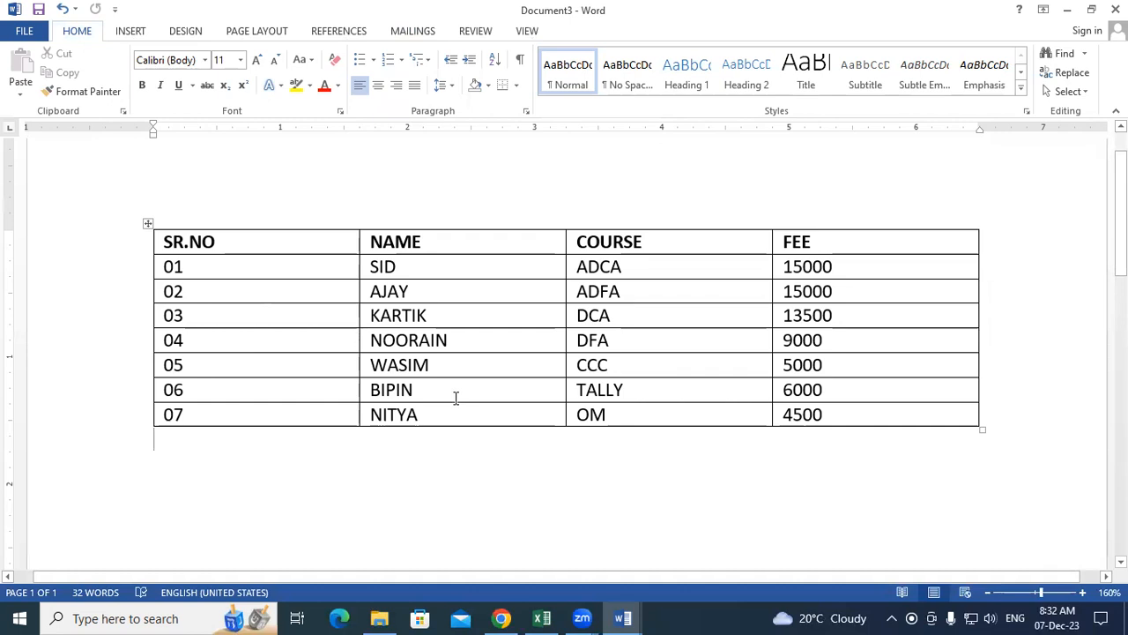
{"action": "key", "text": "alt"}
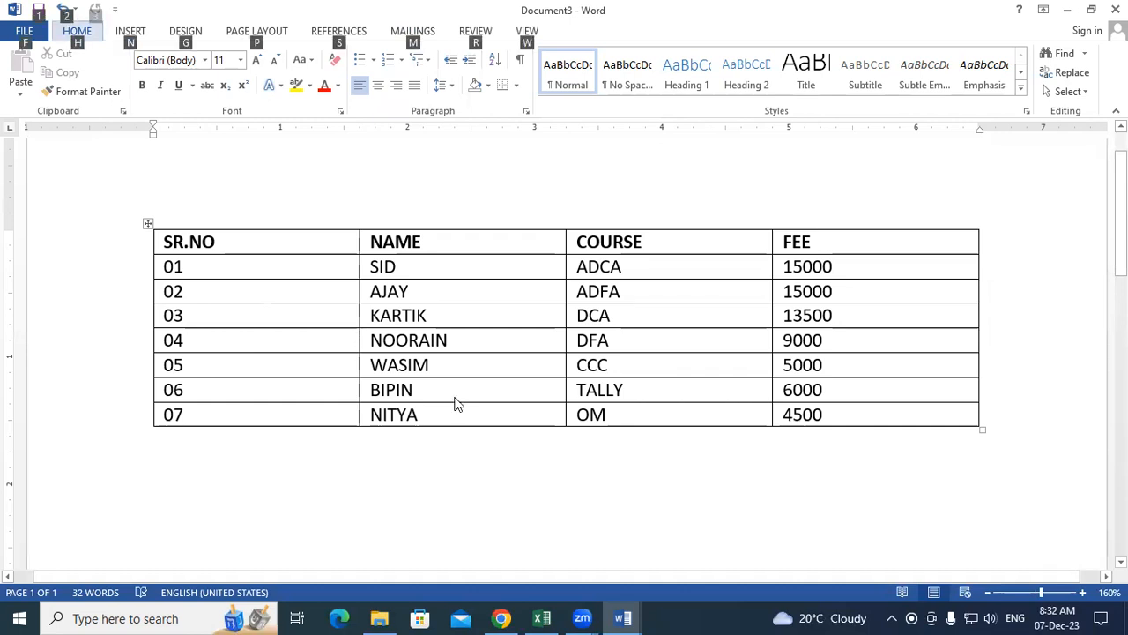
{"action": "key", "text": "n"}
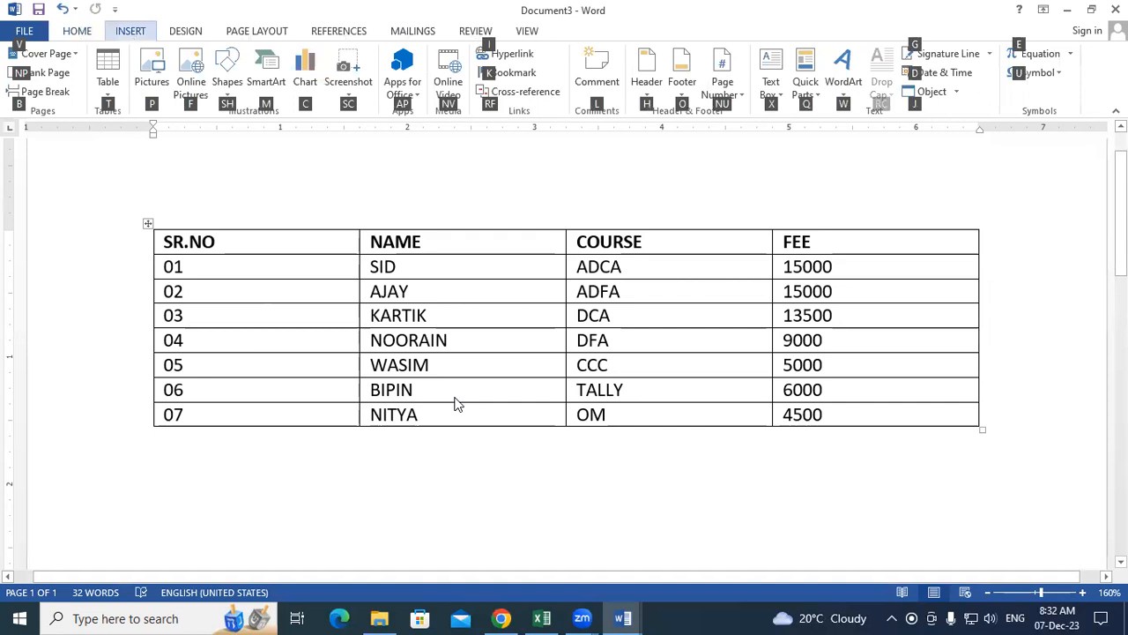
{"action": "key", "text": "t"}
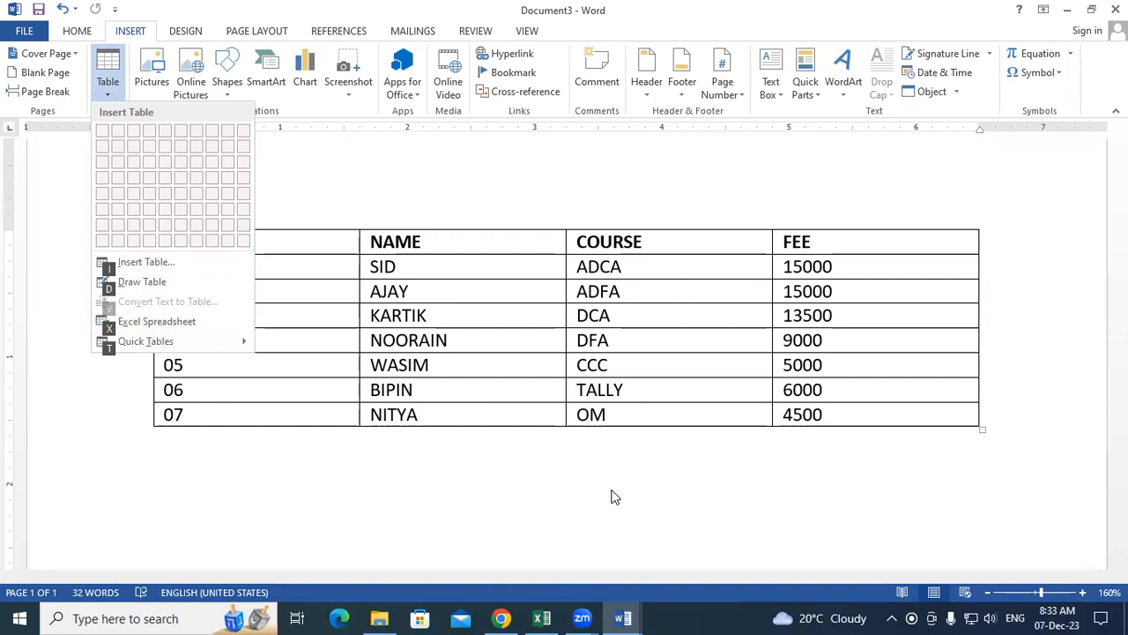
{"action": "left_click", "coordinate": [529, 504]}
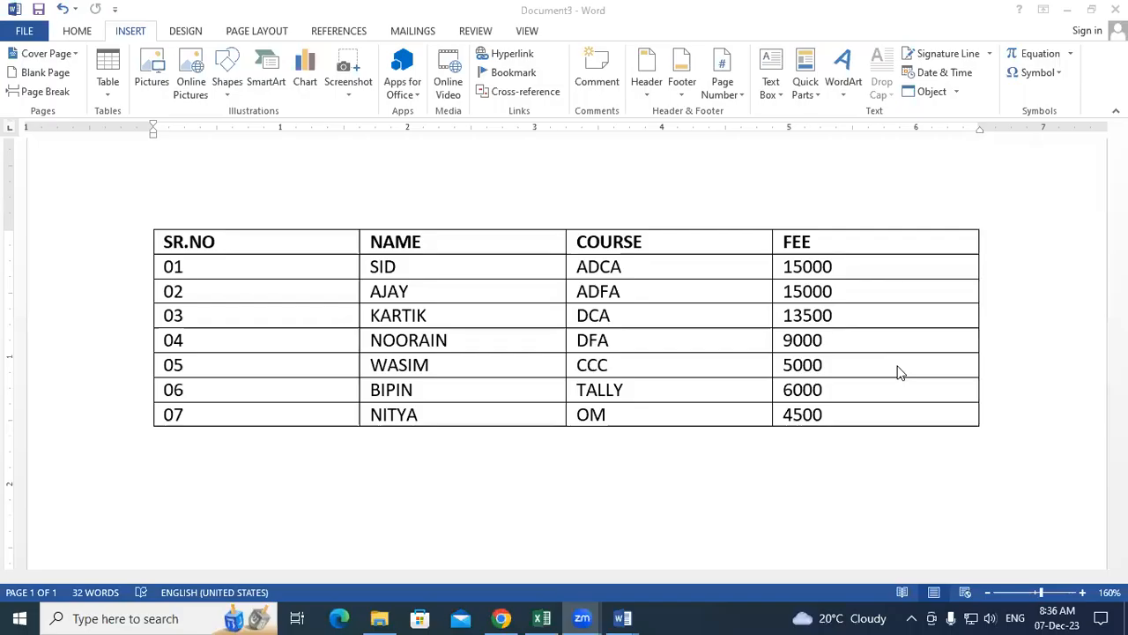
- Create a new blank document and view the list of quick symbols available for insertion
{"action": "left_click", "coordinate": [747, 472]}
{"action": "key", "text": "ctrl+n"}
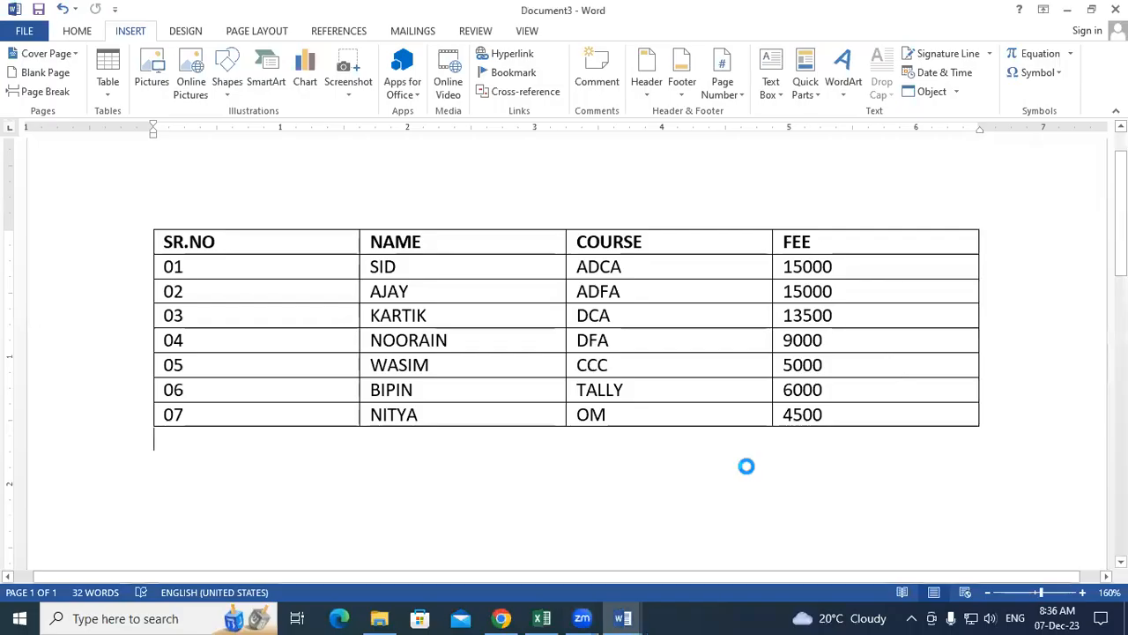
{"action": "left_click", "coordinate": [132, 31]}
{"action": "left_click", "coordinate": [1047, 72]}
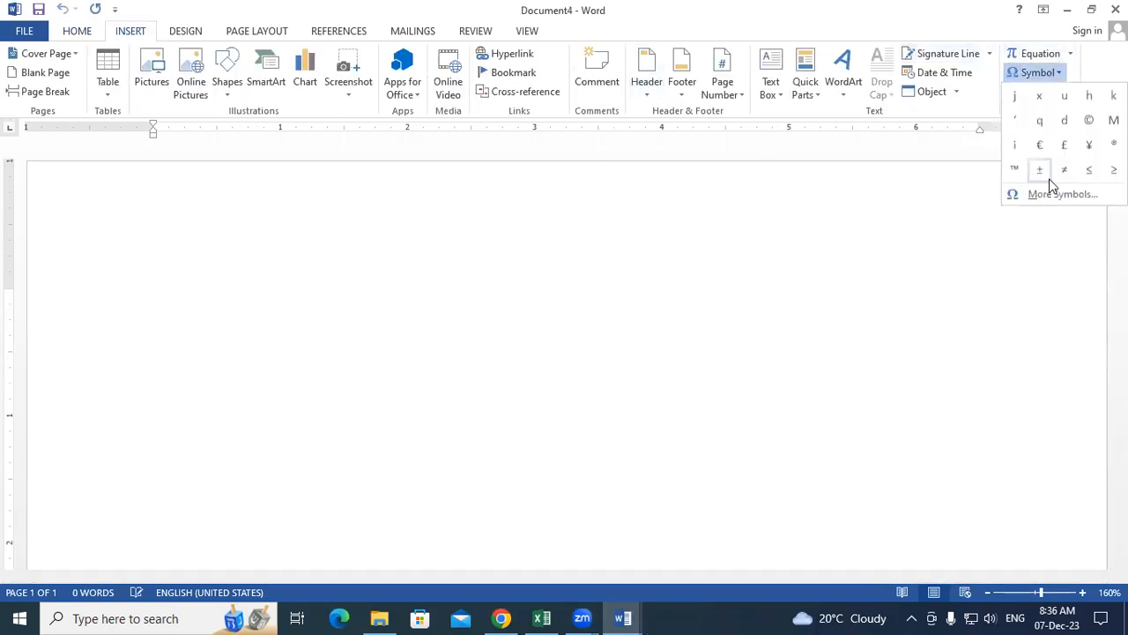
{"action": "left_click", "coordinate": [292, 235]}
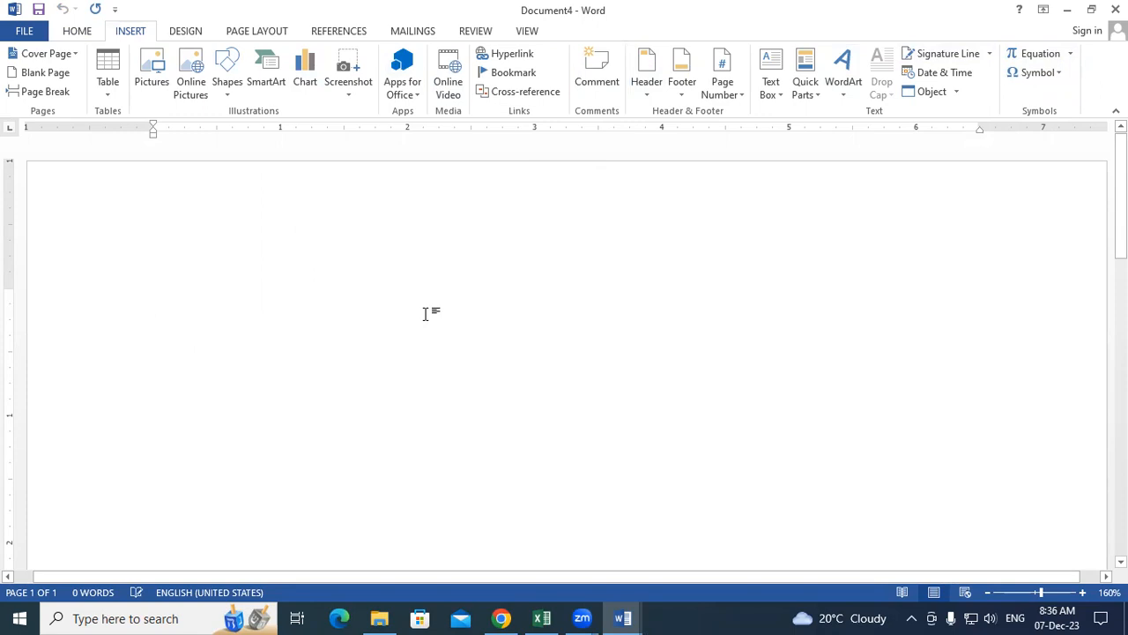
- Enter the character code 2706, convert it to the telephone symbol and set the zoom to 200%
{"action": "type", "text": "2706"}
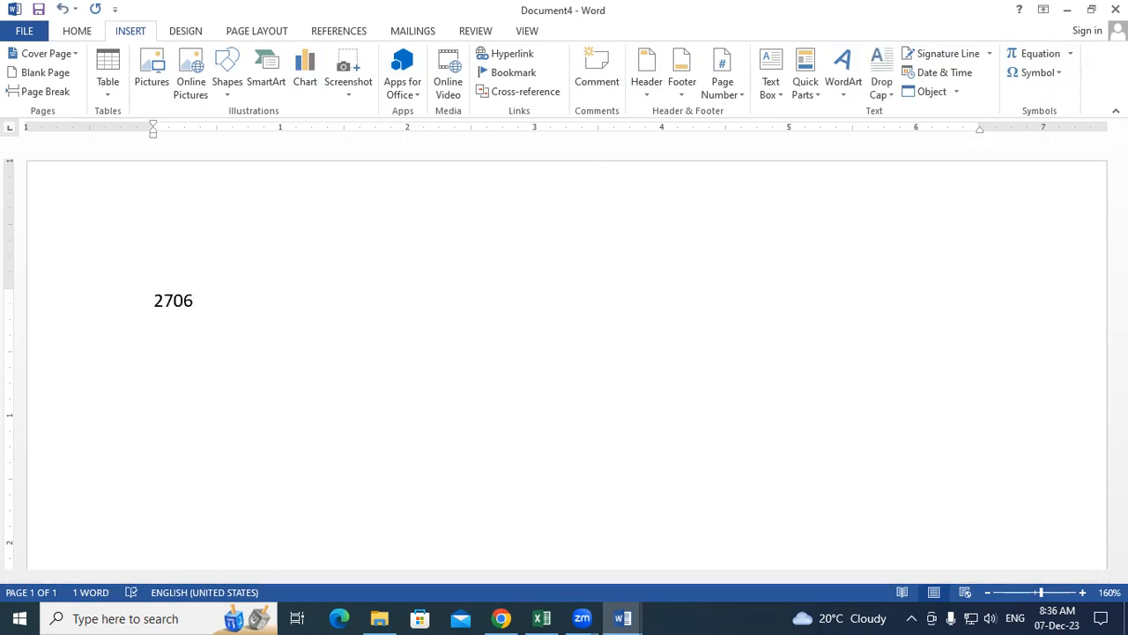
{"action": "key", "text": "alt+x"}
{"action": "left_click", "coordinate": [1082, 592]}
{"action": "left_click", "coordinate": [1083, 592]}
{"action": "left_click", "coordinate": [1082, 592]}
{"action": "left_click", "coordinate": [1083, 592]}
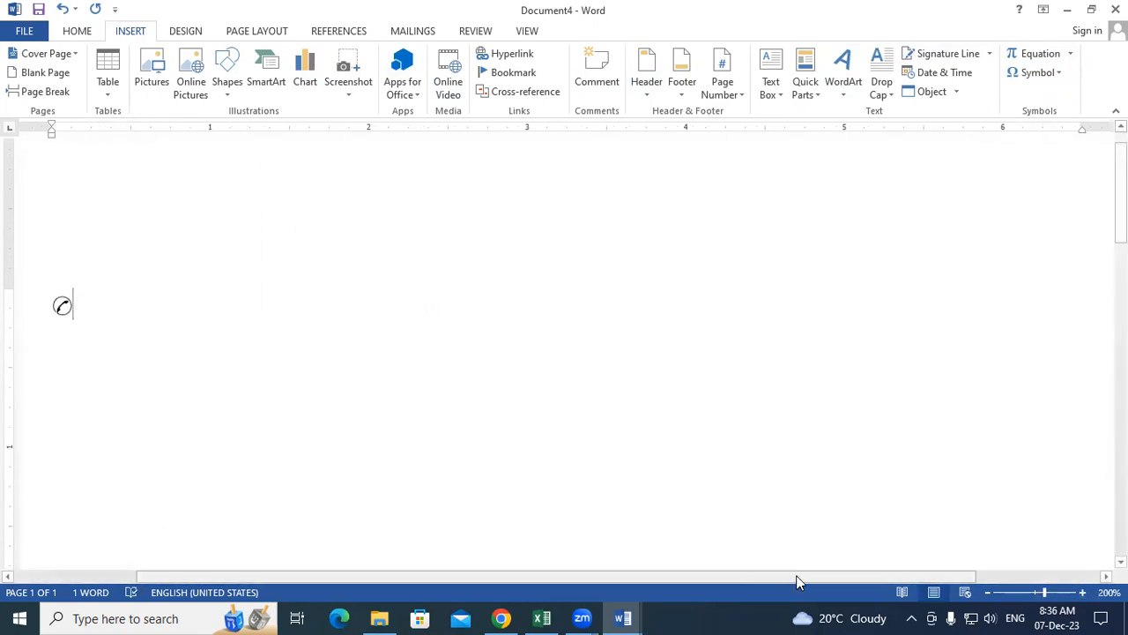
{"action": "left_click_drag", "start_coordinate": [796, 581], "coordinate": [705, 582]}
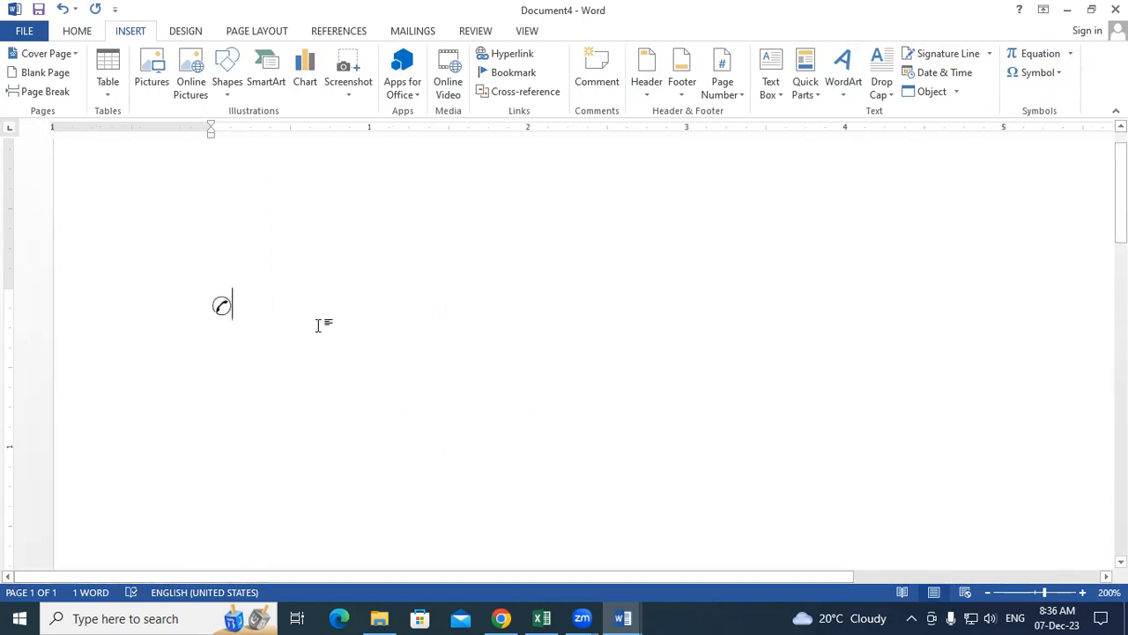
- Enter the character codes 2707 and 2708 on a new line, converting each to its symbol
{"action": "key", "text": "Return"}
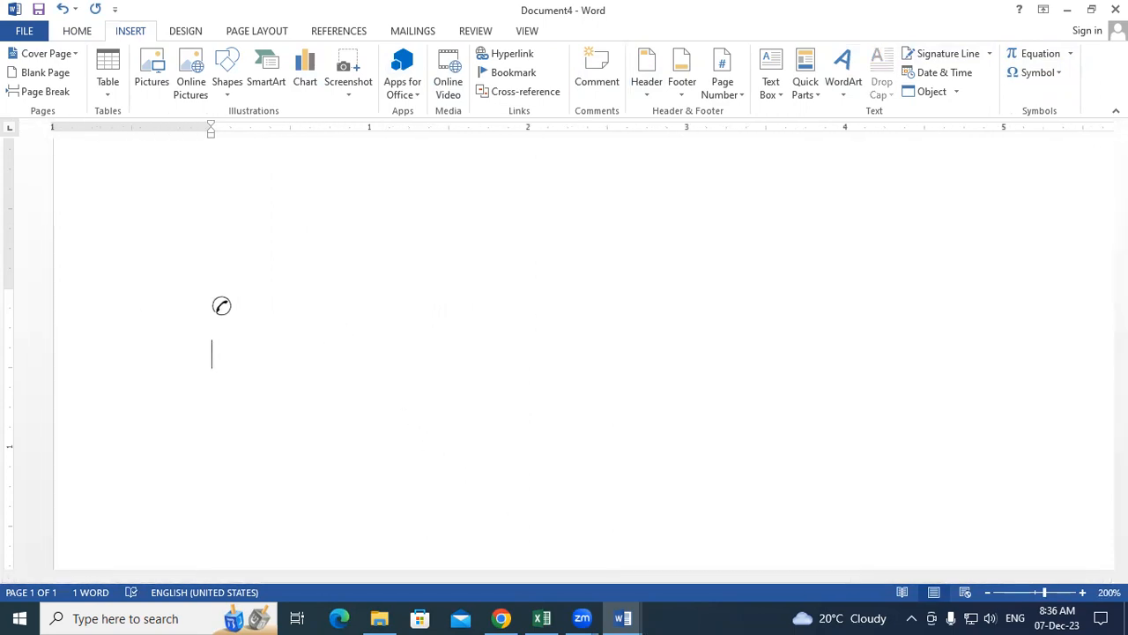
{"action": "type", "text": "2707"}
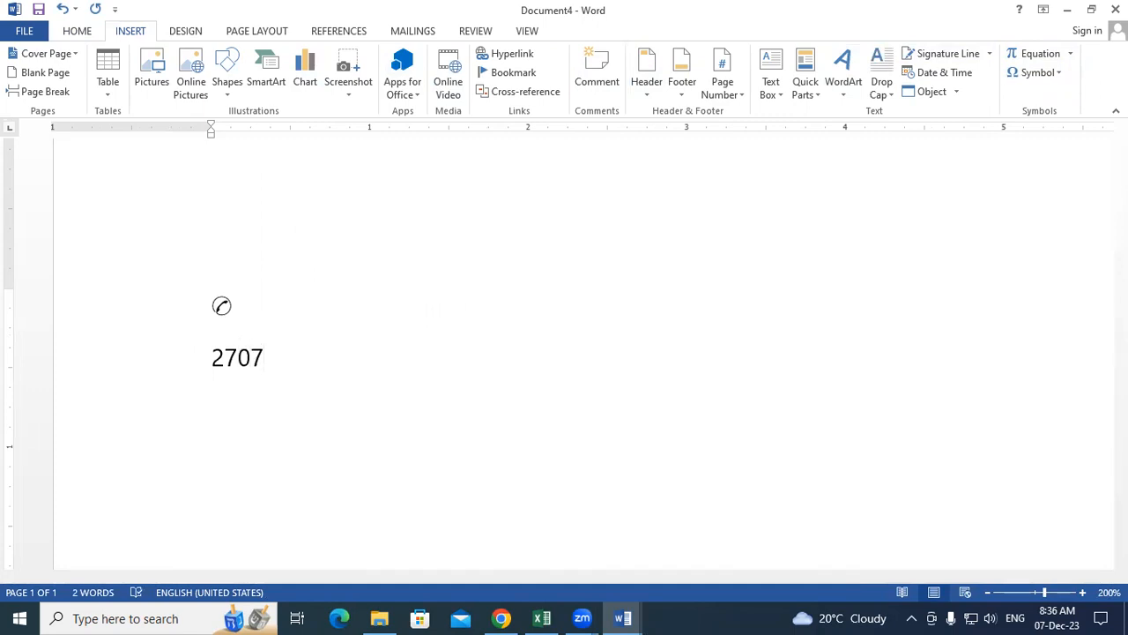
{"action": "key", "text": "alt+x"}
{"action": "type", "text": "2708"}
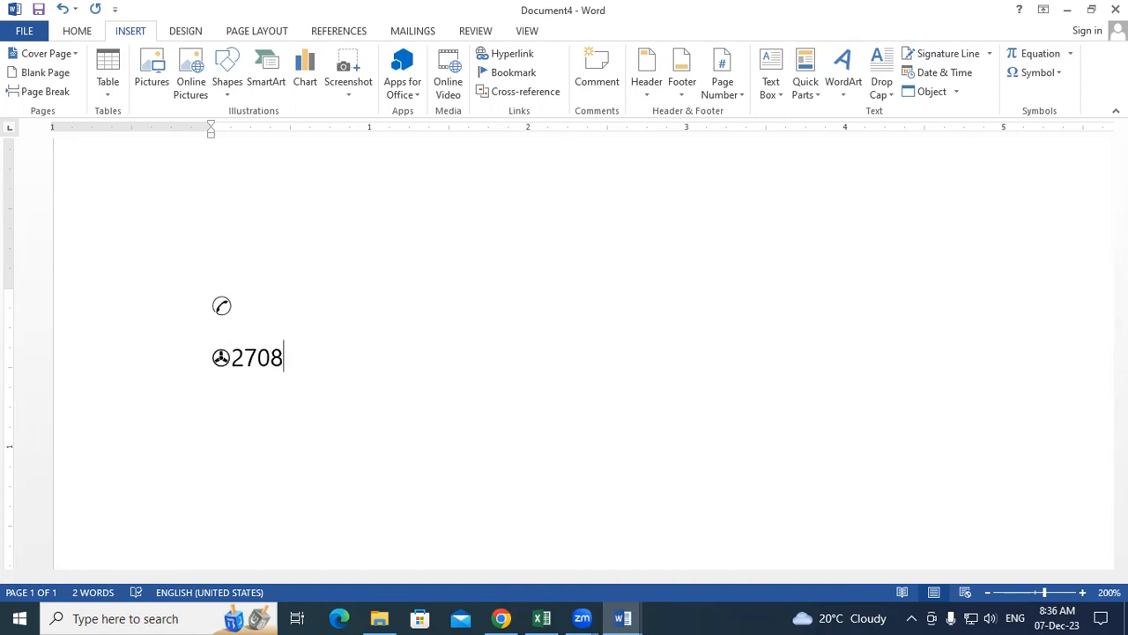
{"action": "key", "text": "alt+x"}
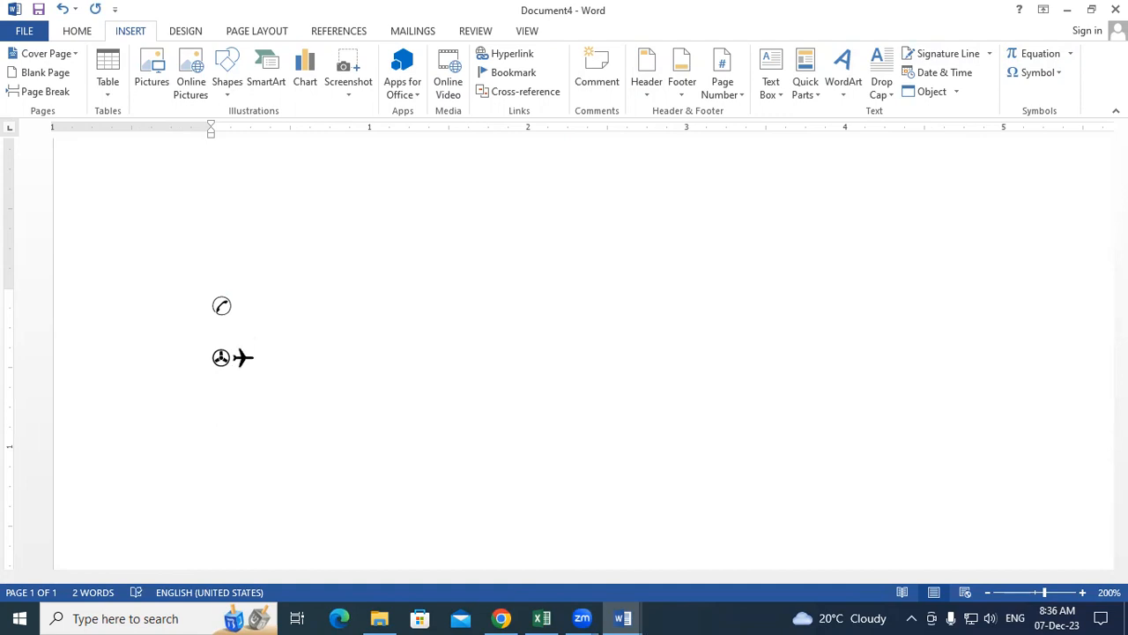
- Replace the two symbols on the second line with the character code 2709 and convert it to the envelope symbol
{"action": "key", "text": "BackSpace"}
{"action": "key", "text": "BackSpace"}
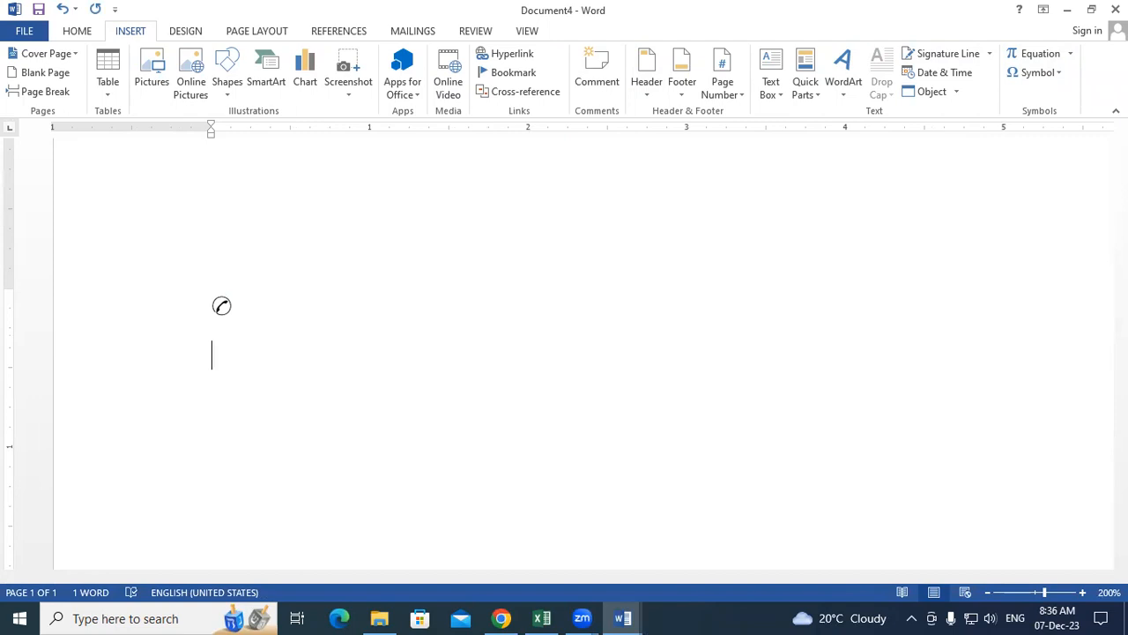
{"action": "type", "text": "2709"}
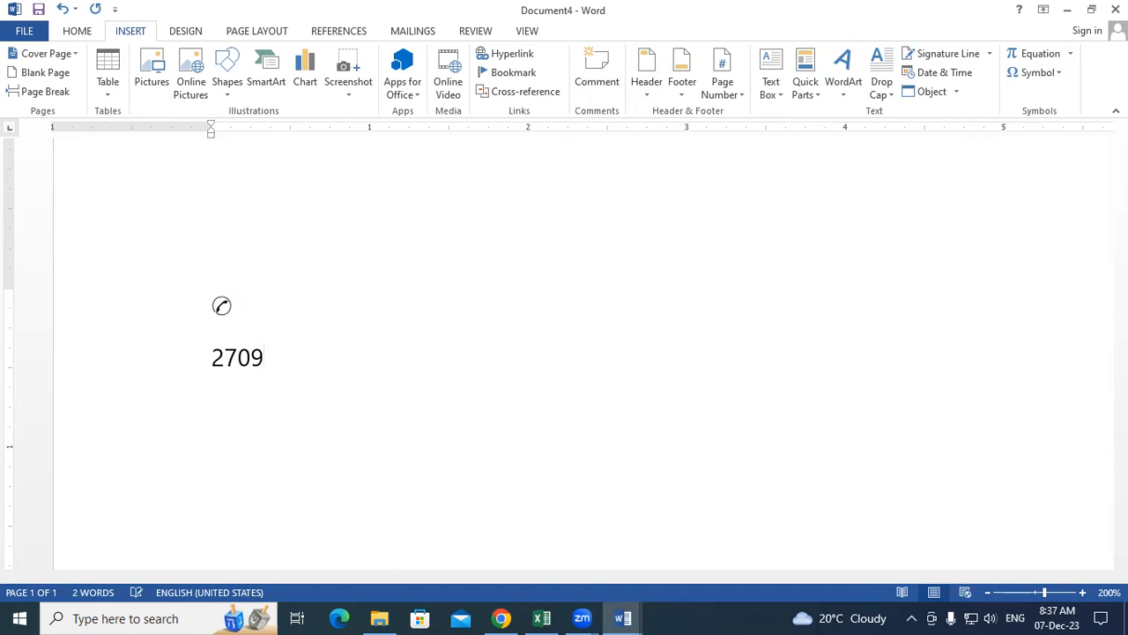
{"action": "key", "text": "alt+x"}
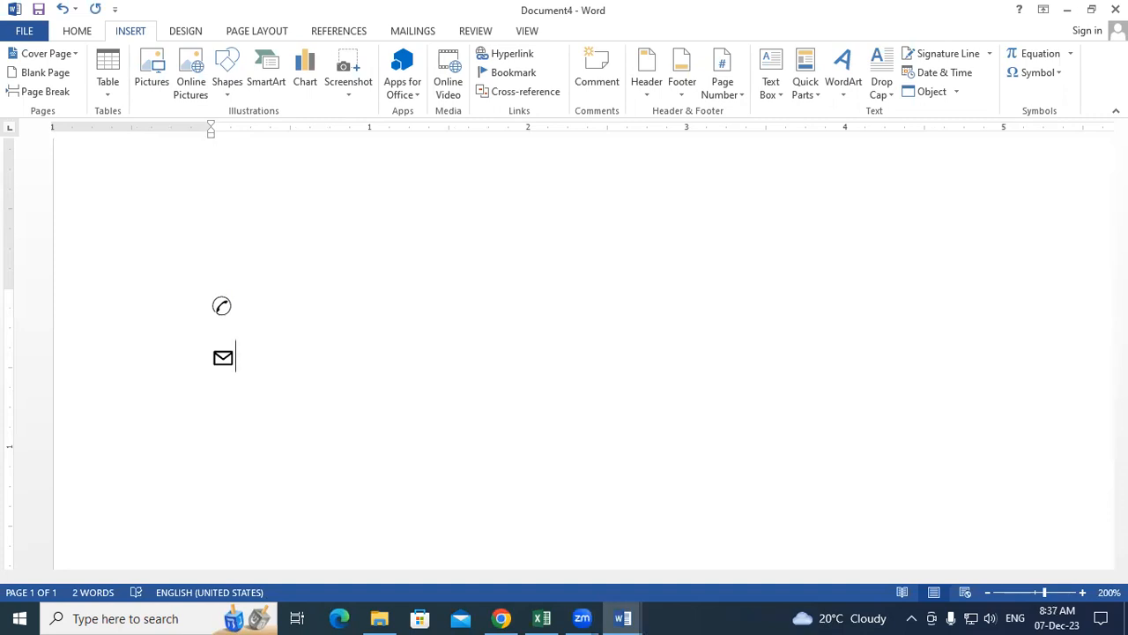
- Clear the telephone and envelope symbols, enter the character code 1F405 and convert it to the tiger symbol
{"action": "key", "text": "BackSpace"}
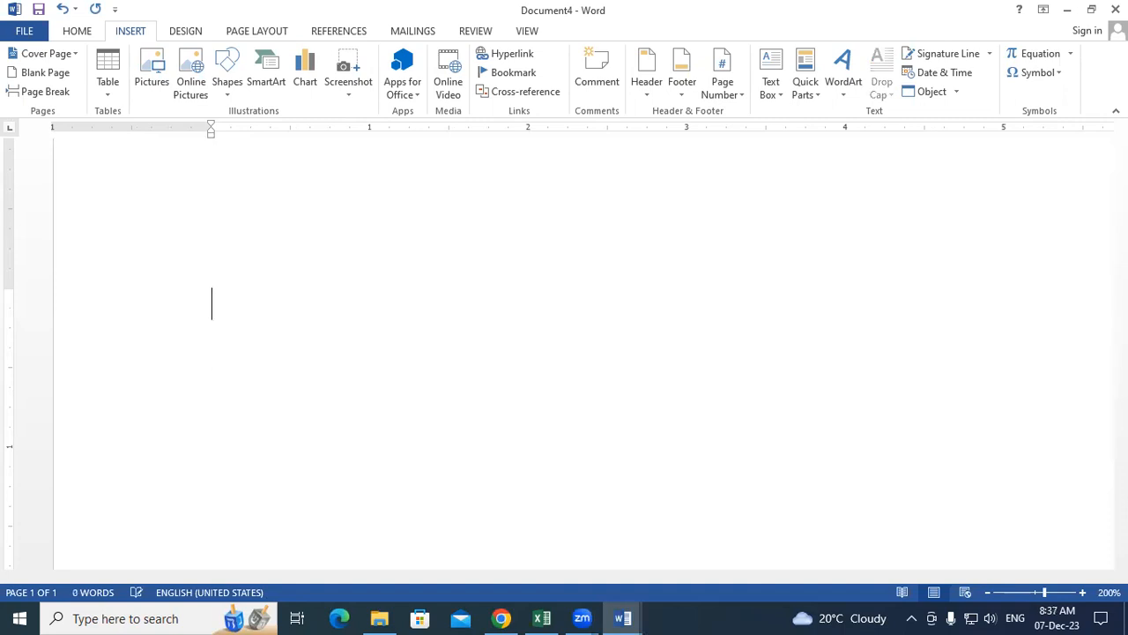
{"action": "type", "text": "1"}
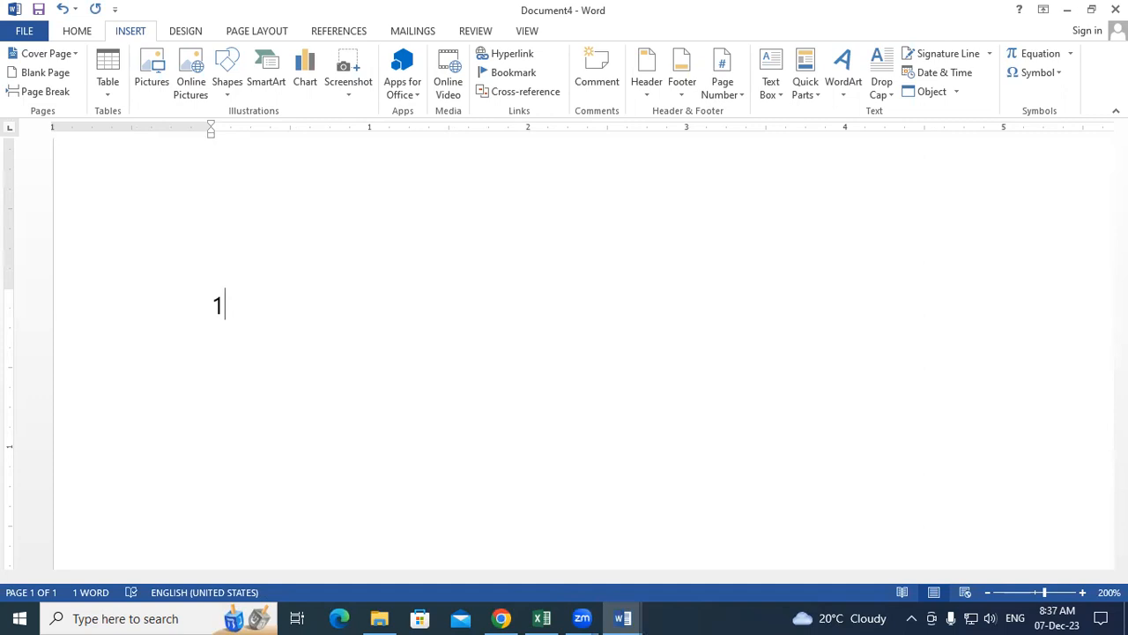
{"action": "type", "text": "F405"}
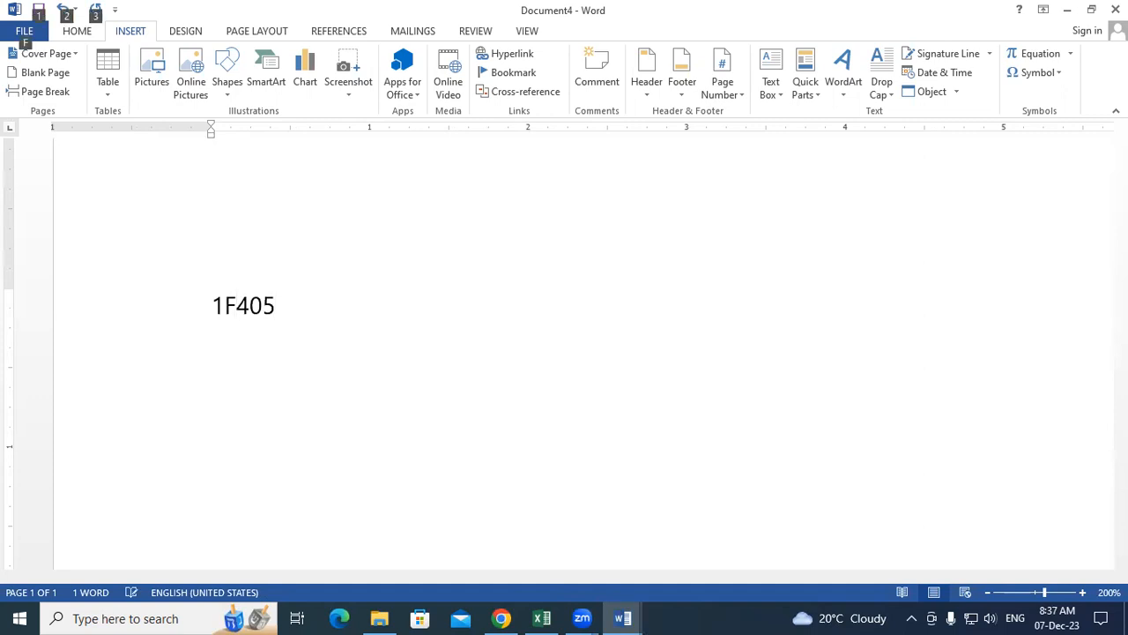
{"action": "key", "text": "alt+x"}
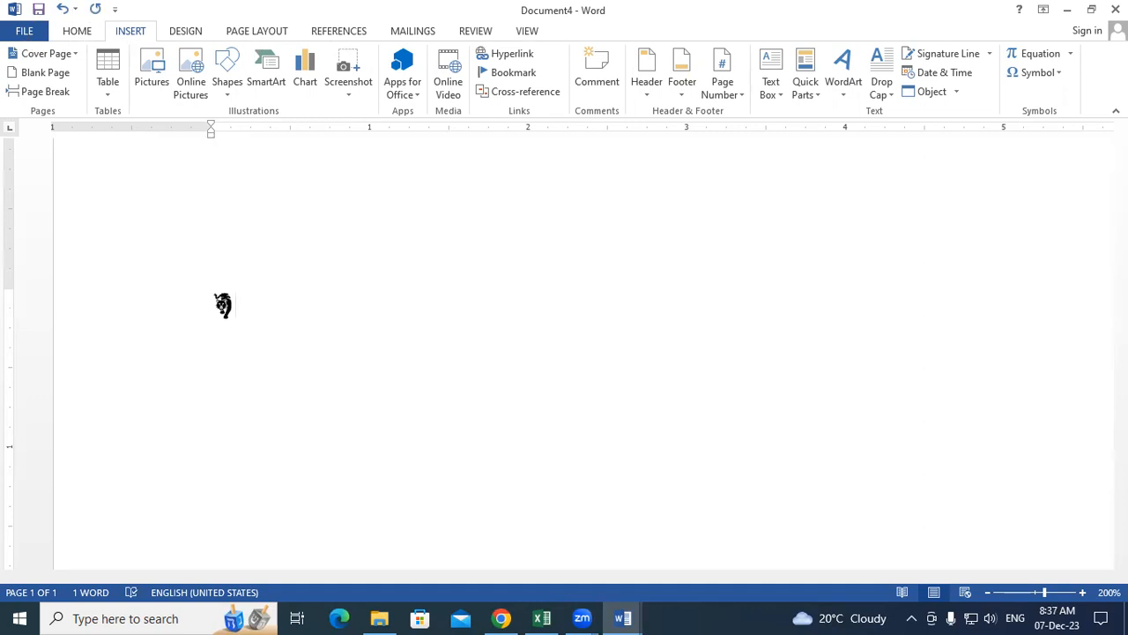
- Delete the tiger symbol and set the font size to 48 with the zoom at 484%
{"action": "key", "text": "BackSpace"}
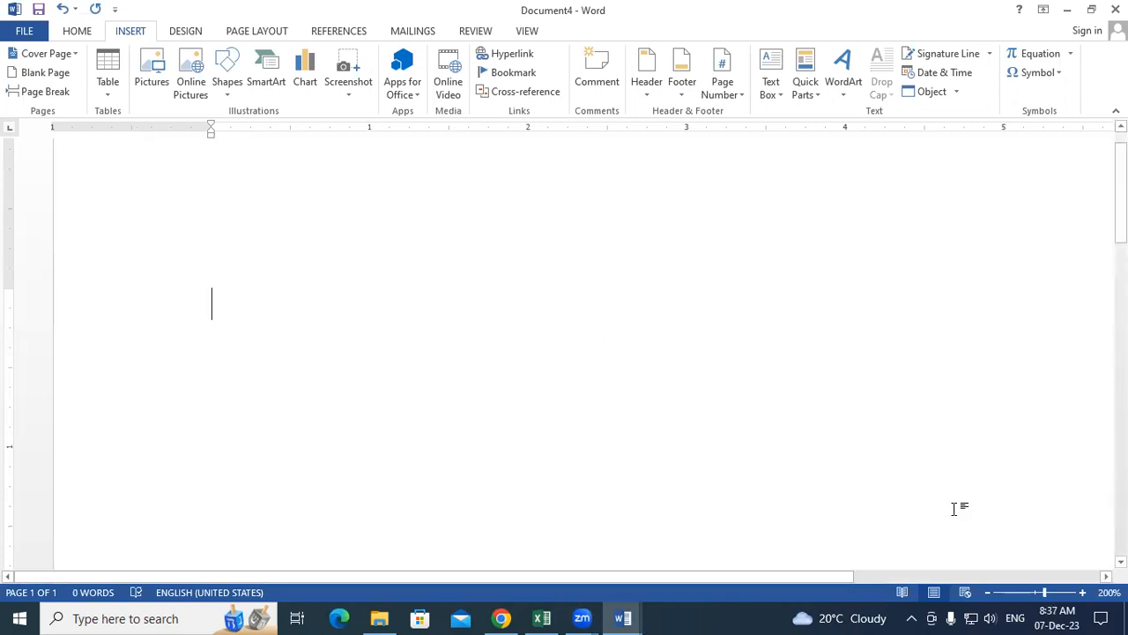
{"action": "left_click", "coordinate": [1075, 593]}
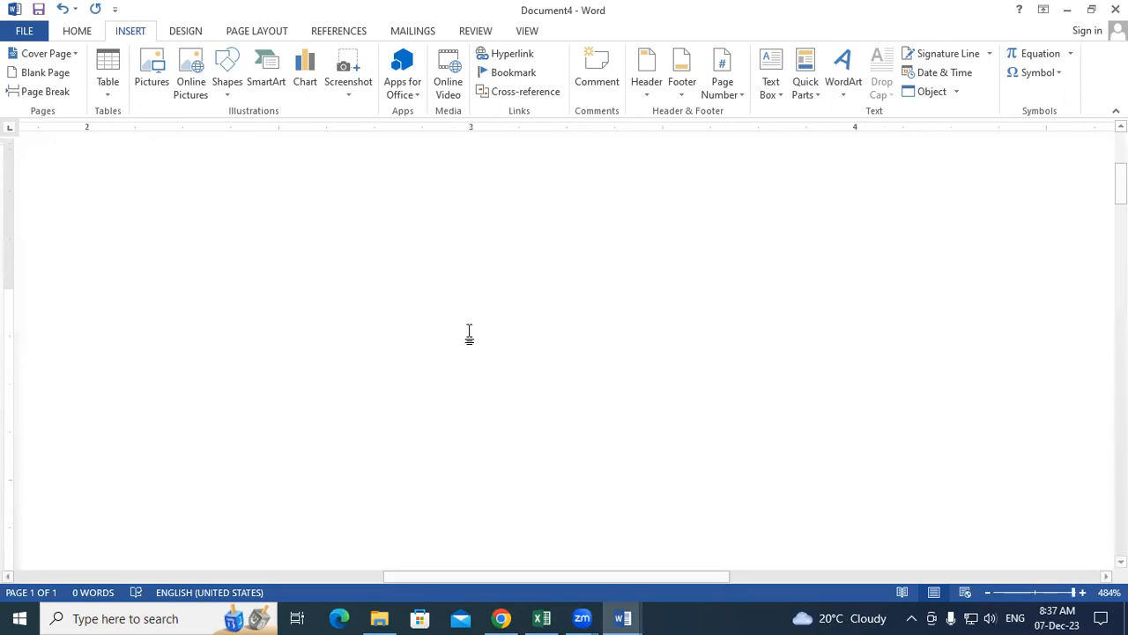
{"action": "left_click", "coordinate": [295, 294]}
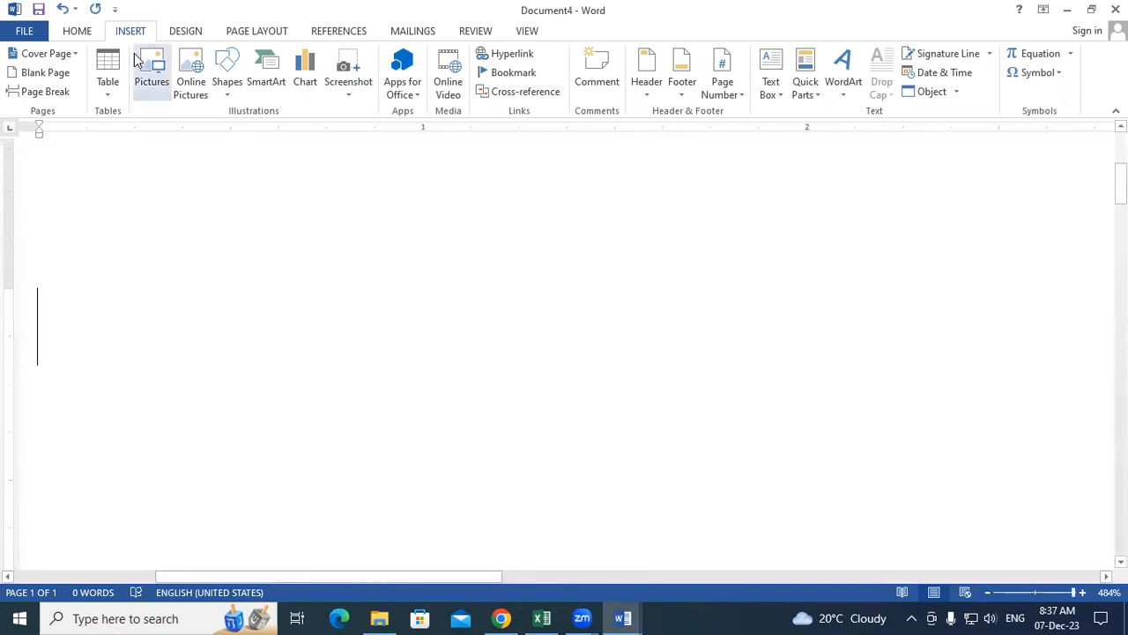
{"action": "left_click", "coordinate": [91, 32]}
{"action": "left_click", "coordinate": [239, 60]}
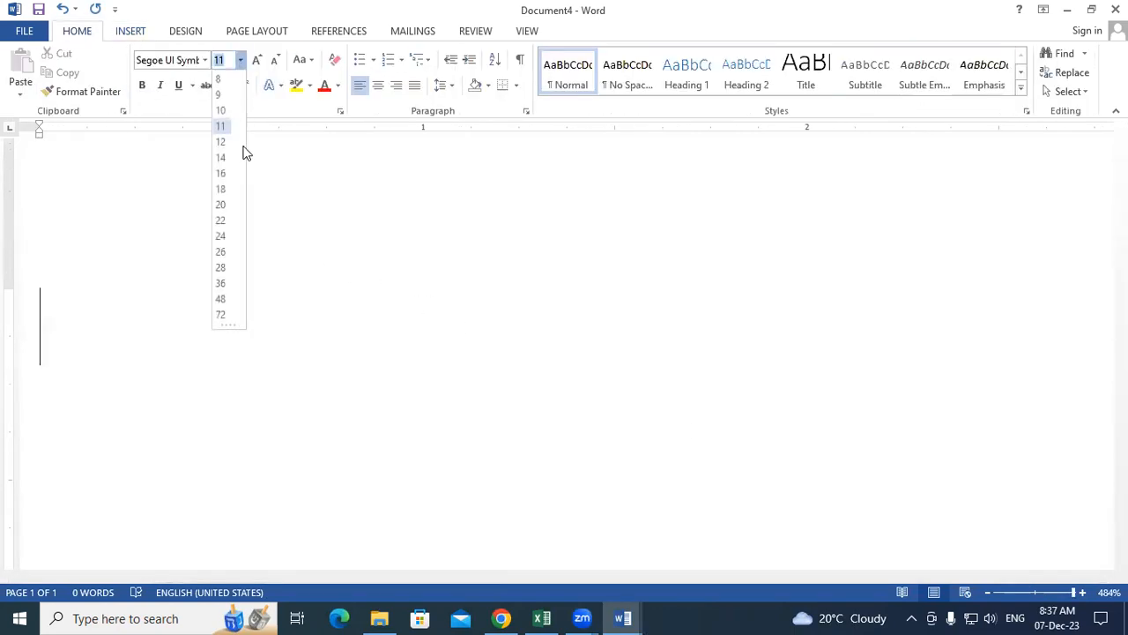
{"action": "left_click", "coordinate": [224, 298]}
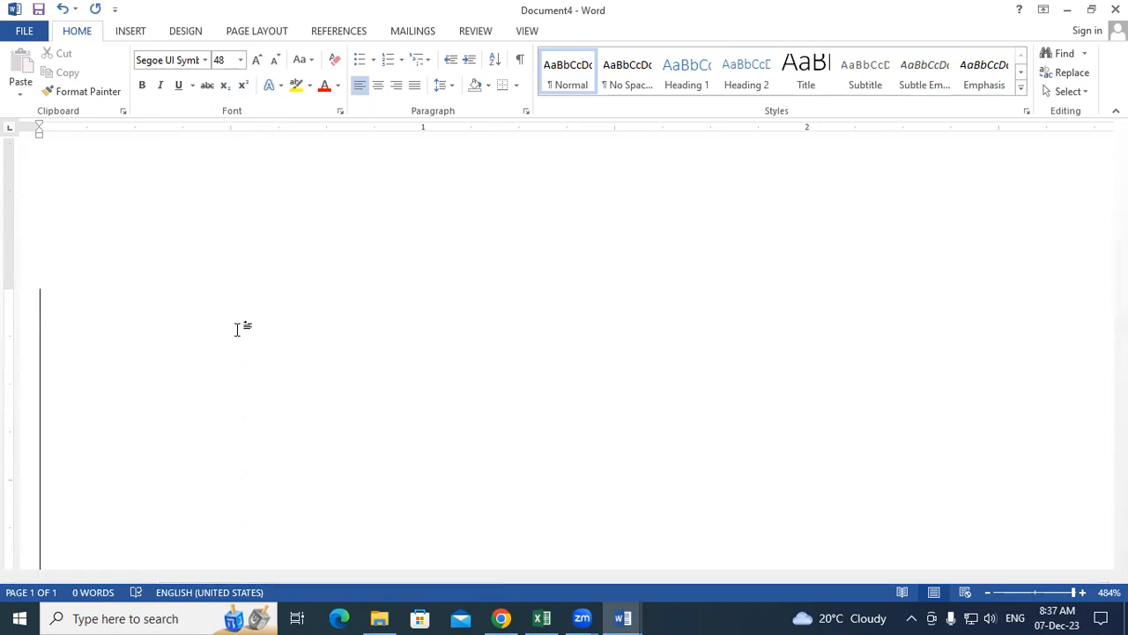
- Enter the code AF405, try converting it to a symbol, and revert it to the code text
{"action": "type", "text": "AF"}
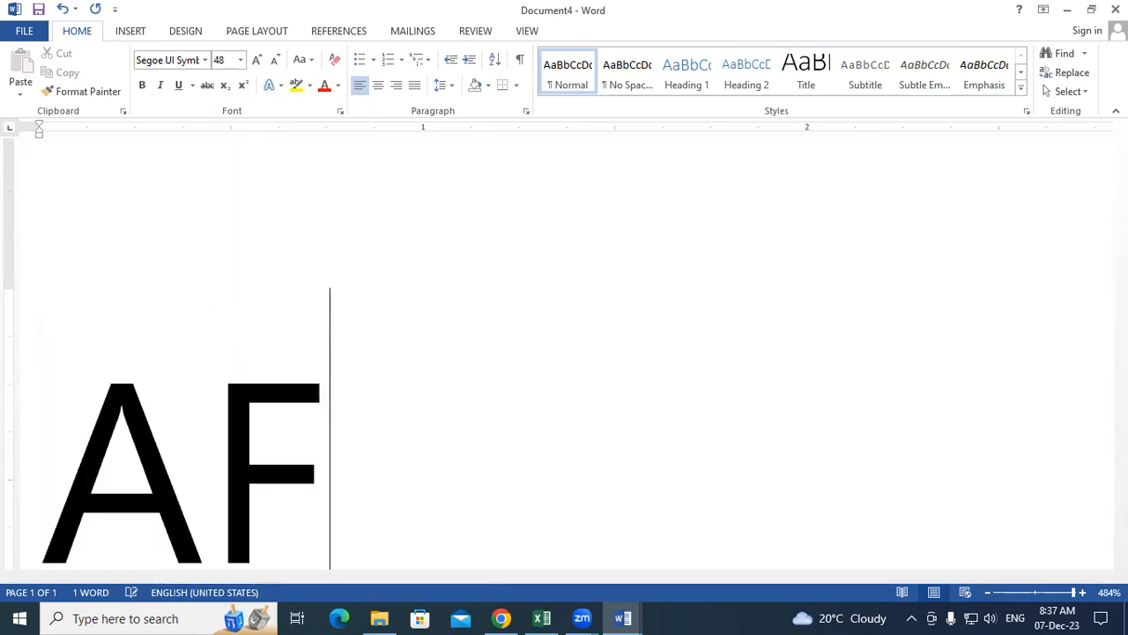
{"action": "type", "text": "405"}
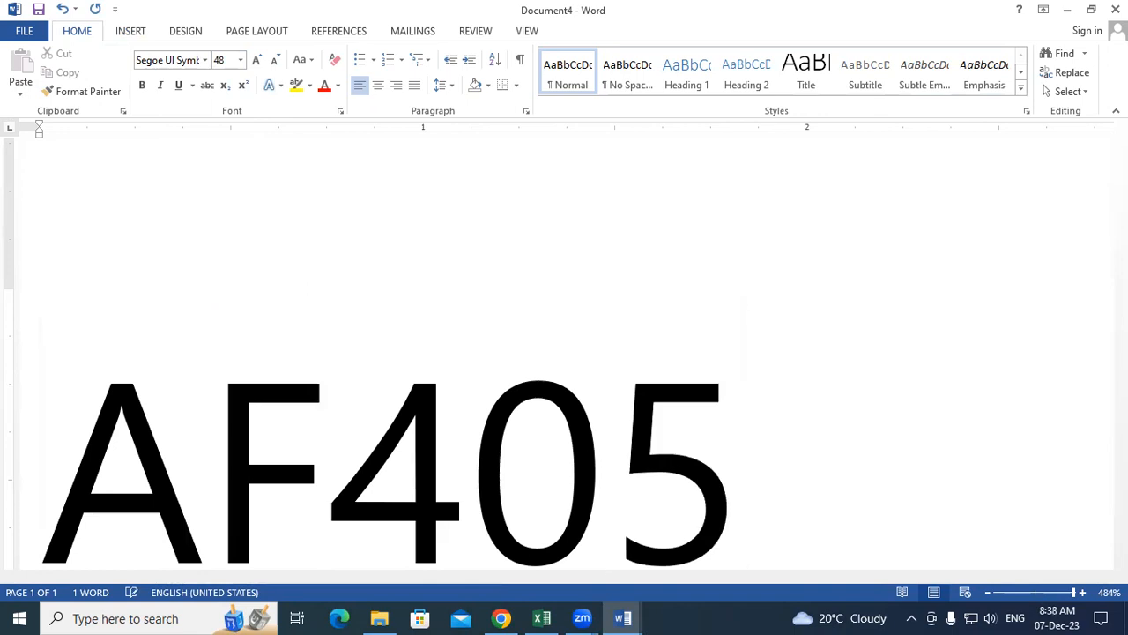
{"action": "key", "text": "alt+x"}
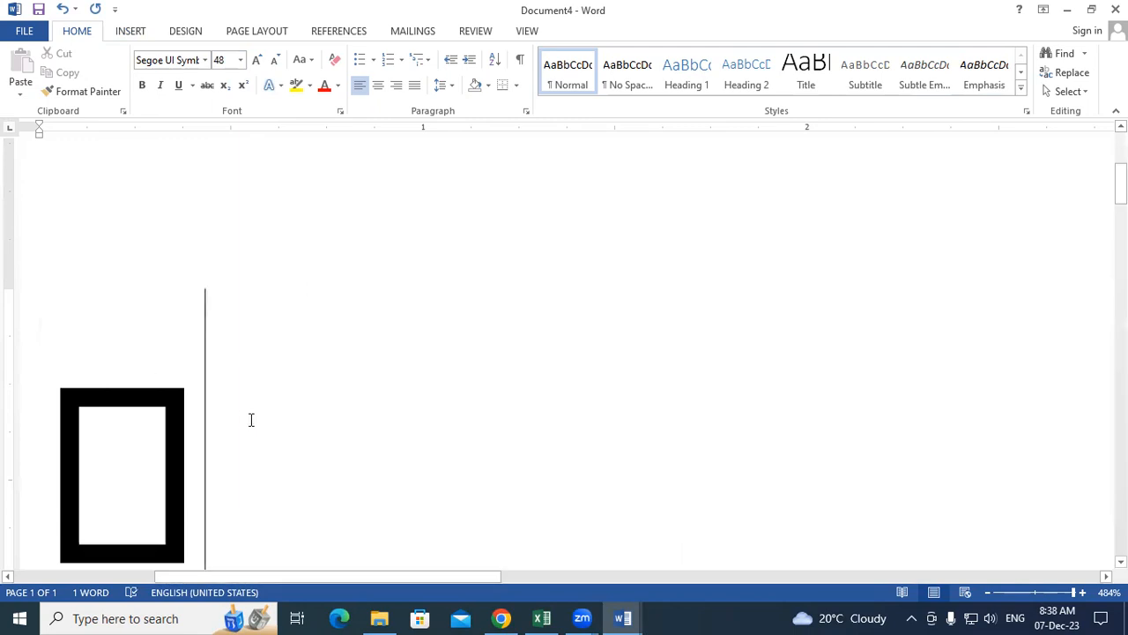
{"action": "key", "text": "alt+x"}
- Replace the leading A of the code with 1 and convert 1F405 to the tiger symbol
{"action": "left_click", "coordinate": [79, 433]}
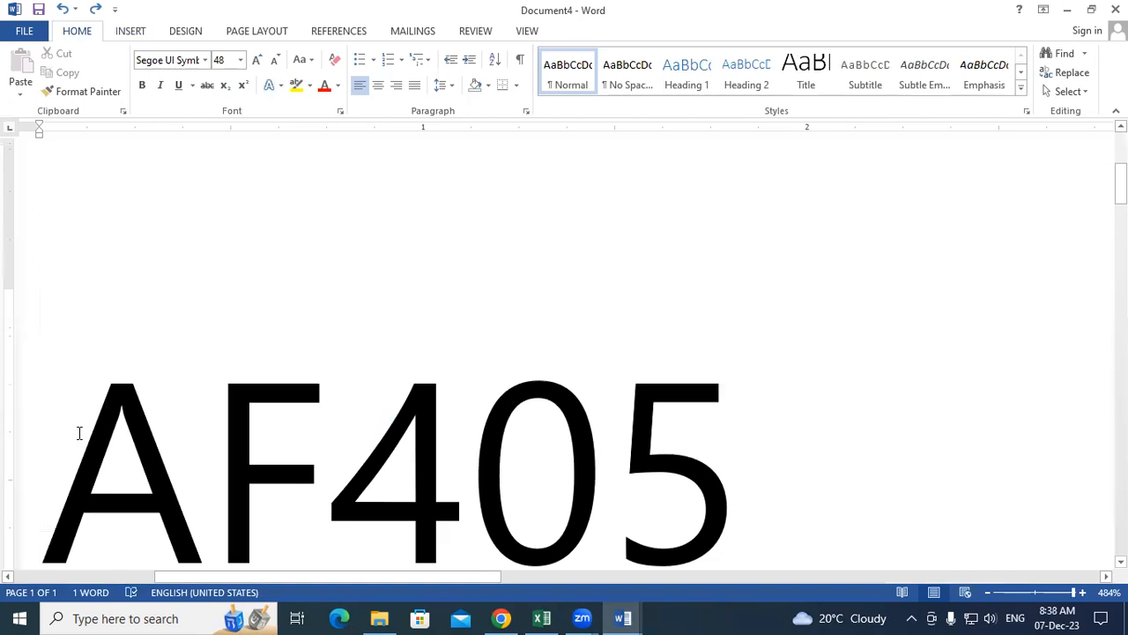
{"action": "left_click", "coordinate": [183, 433]}
{"action": "key", "text": "BackSpace"}
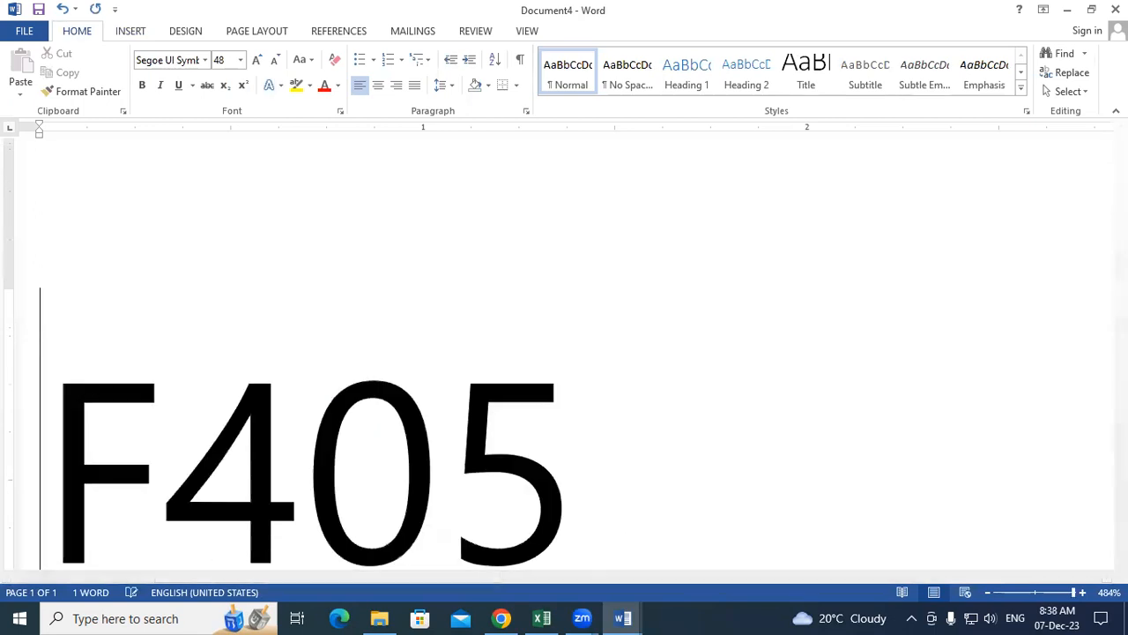
{"action": "type", "text": "1"}
{"action": "left_click", "coordinate": [778, 474]}
{"action": "key", "text": "alt+x"}
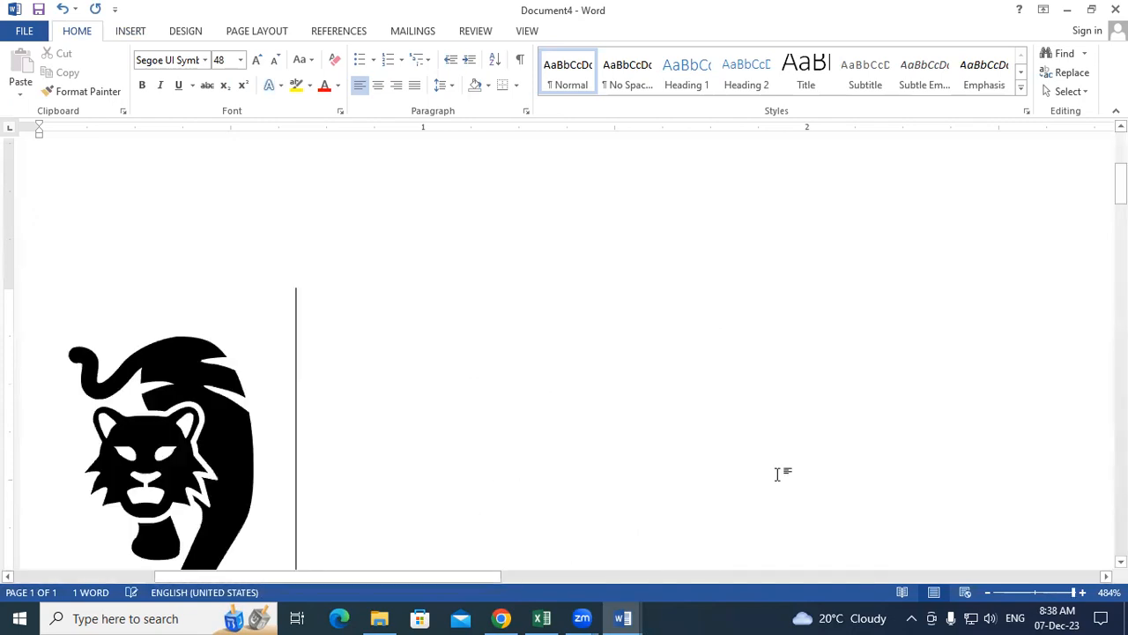